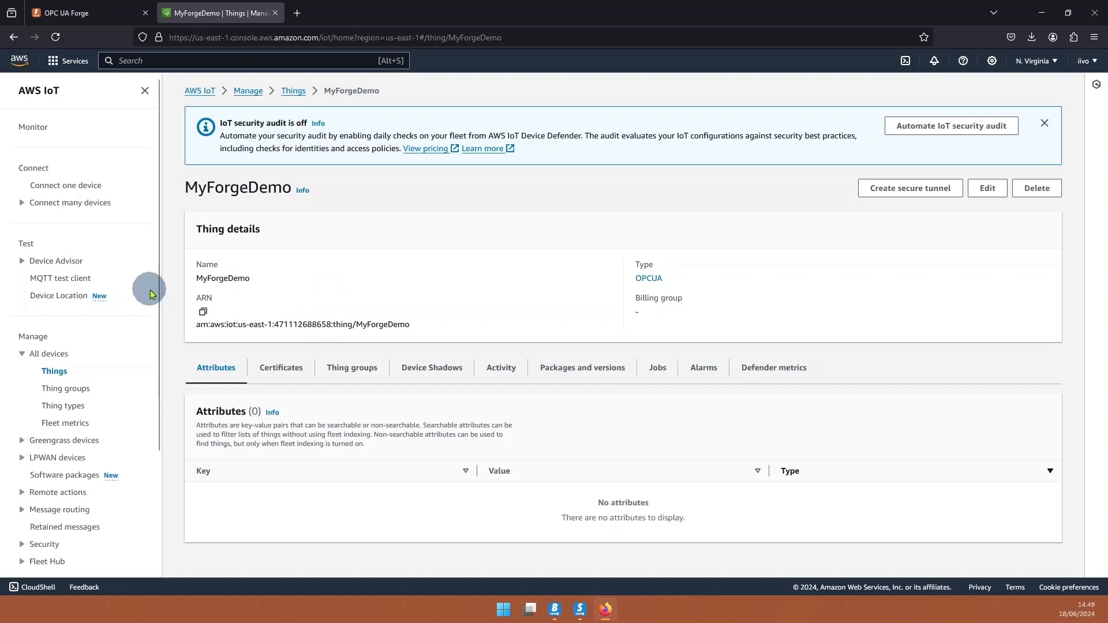
# - Open the MQTT test client, expand its connection details and copy the endpoint address
pyautogui.click(45, 278)
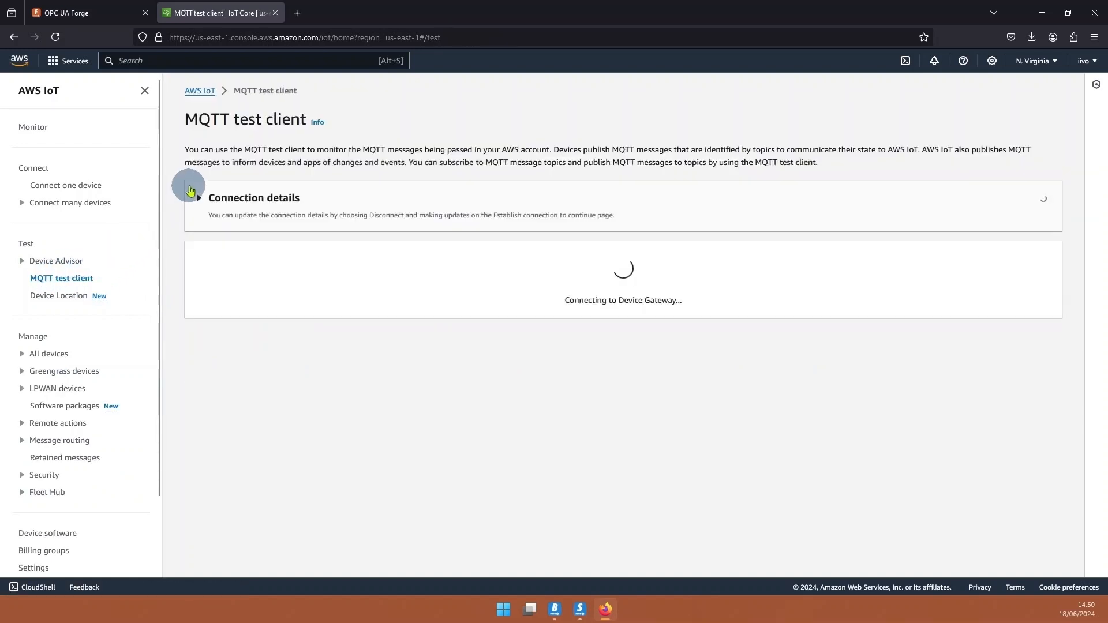
pyautogui.click(199, 198)
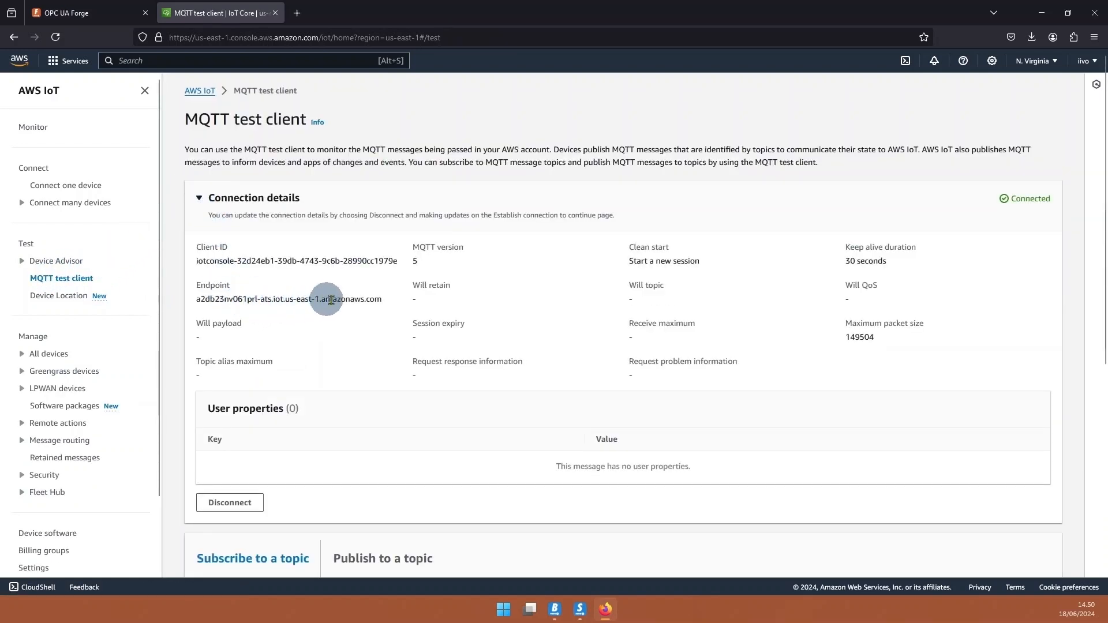
pyautogui.moveTo(390, 299); pyautogui.dragTo(180, 311)
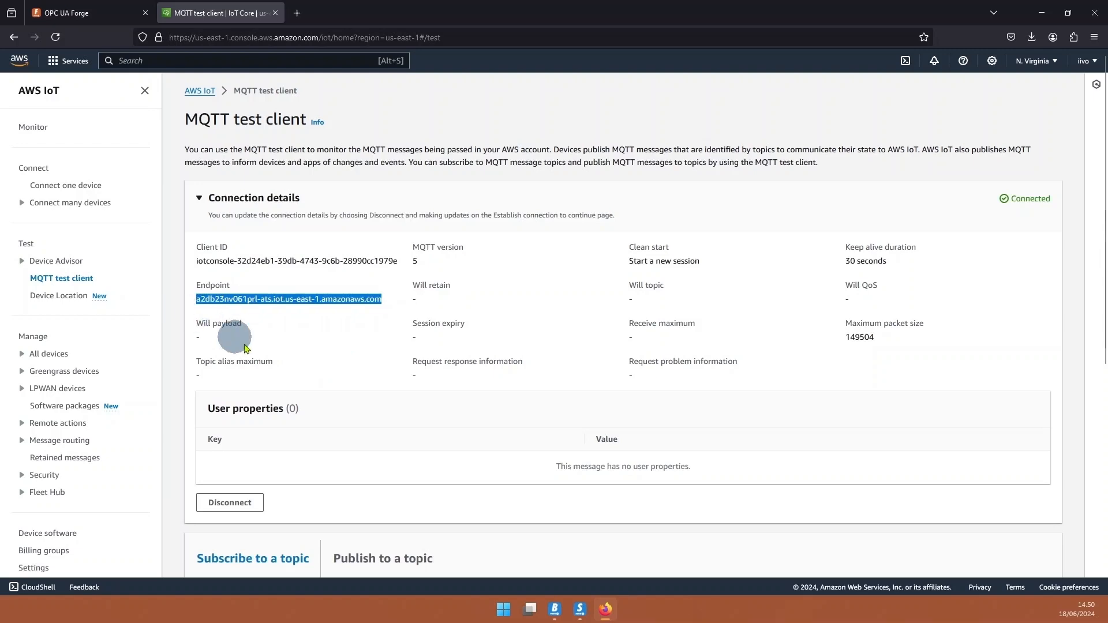
pyautogui.click(296, 350)
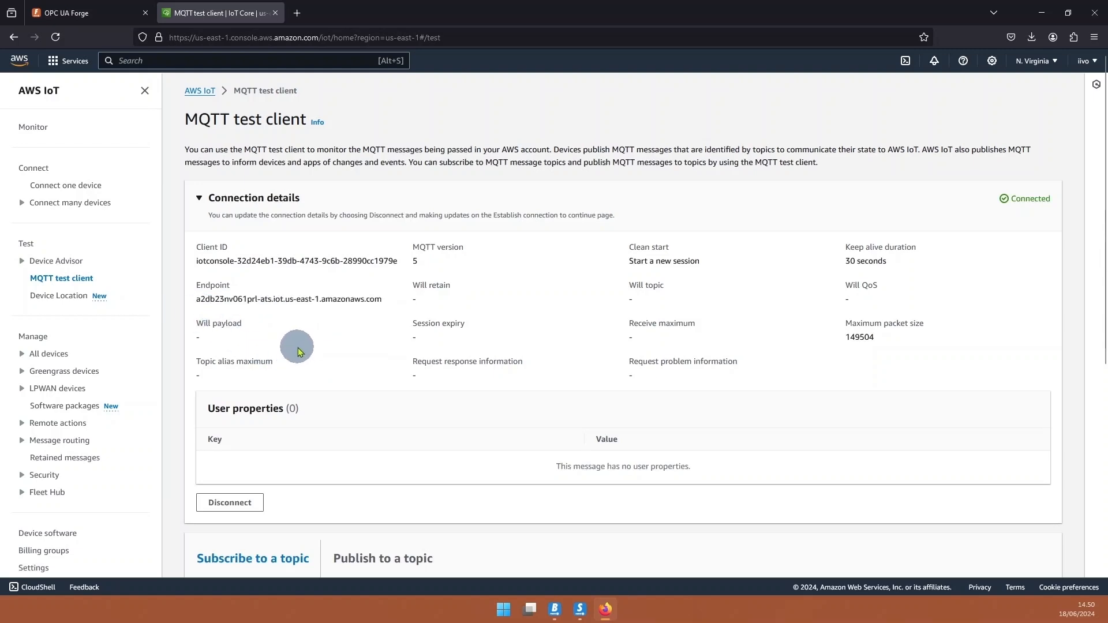
# - Switch to OPC UA Forge and start the MQTT Module
pyautogui.click(106, 15)
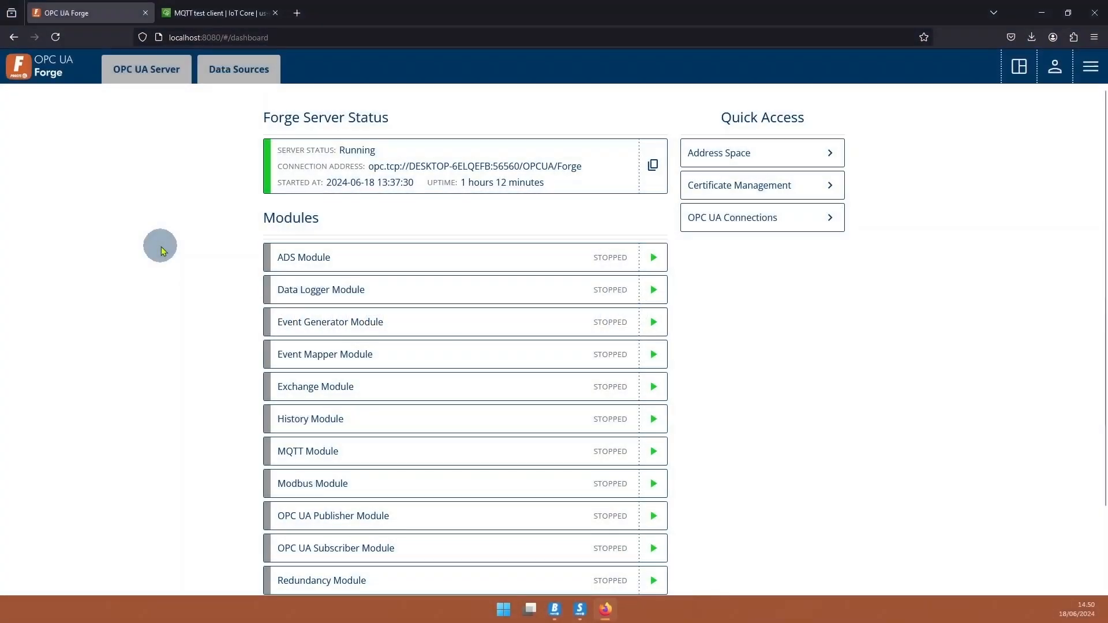
pyautogui.scroll(-3, 168, 253)
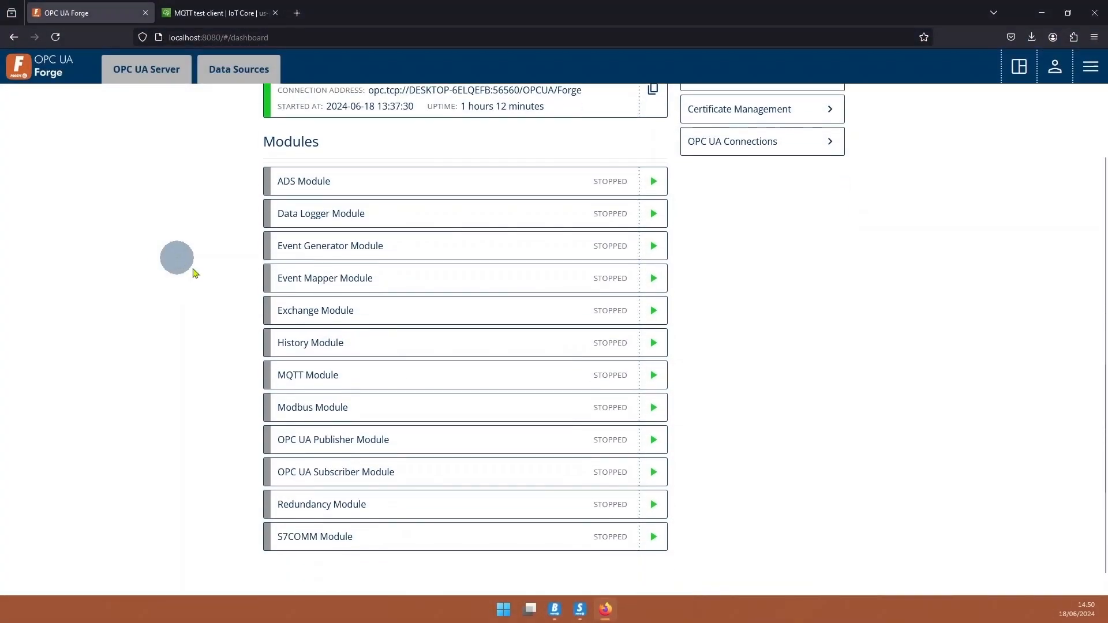
pyautogui.click(649, 376)
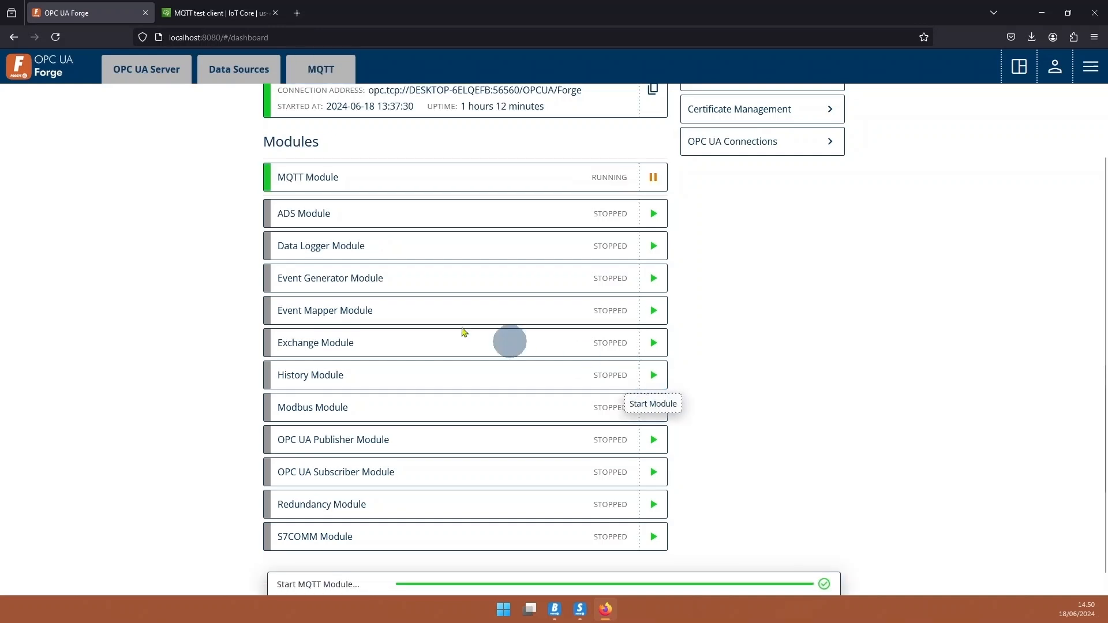
pyautogui.scroll(3, 185, 163)
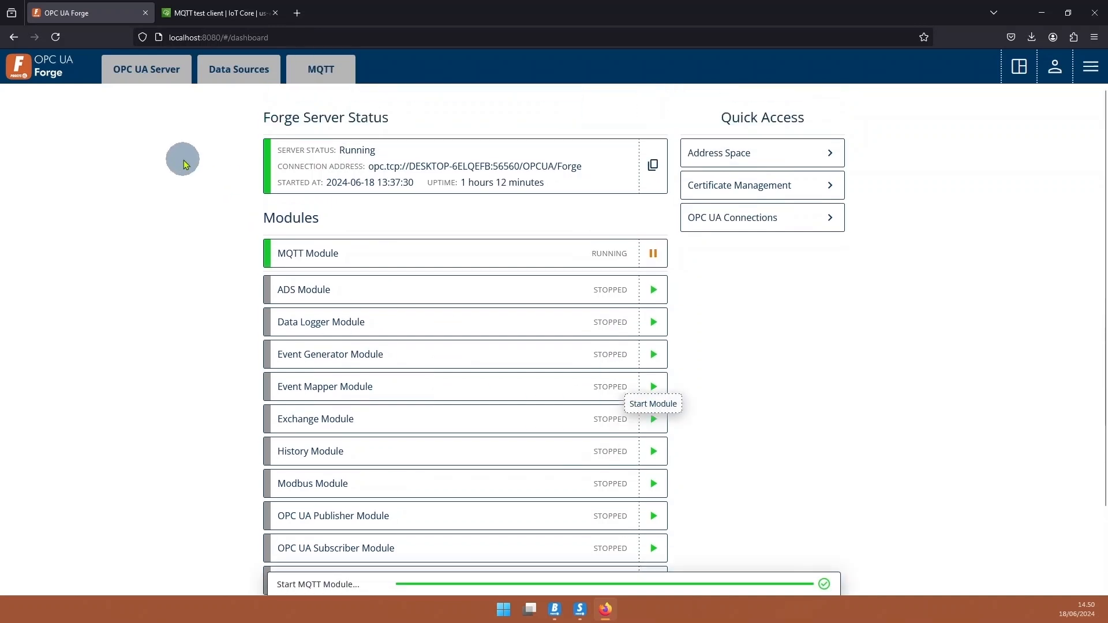
# - Start a new MQTT connection and name it AWS Iot
pyautogui.click(322, 72)
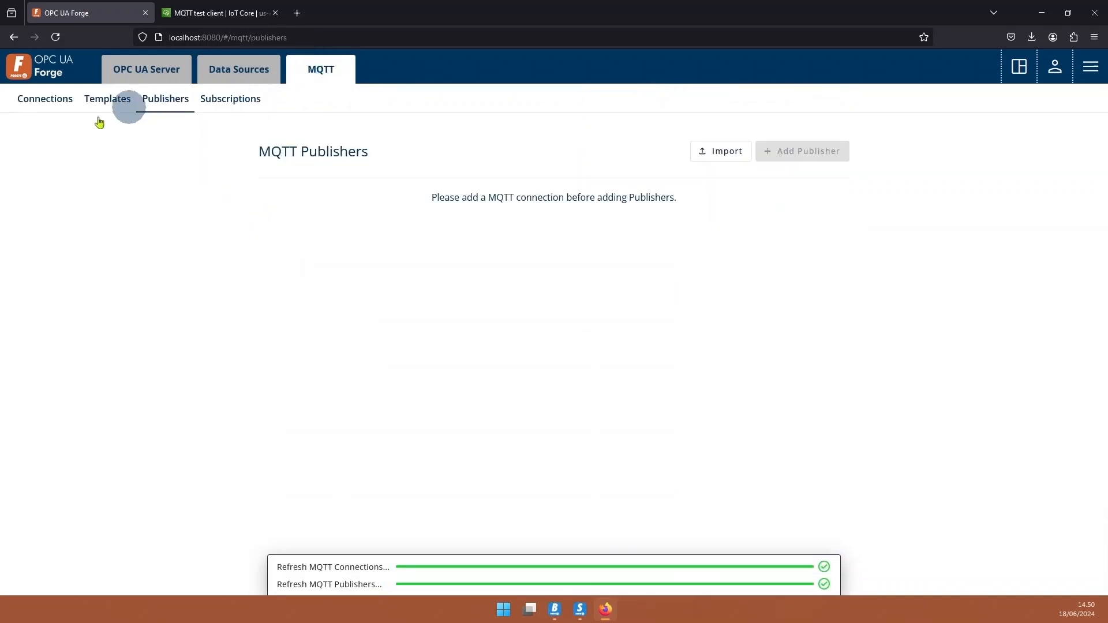
pyautogui.click(45, 107)
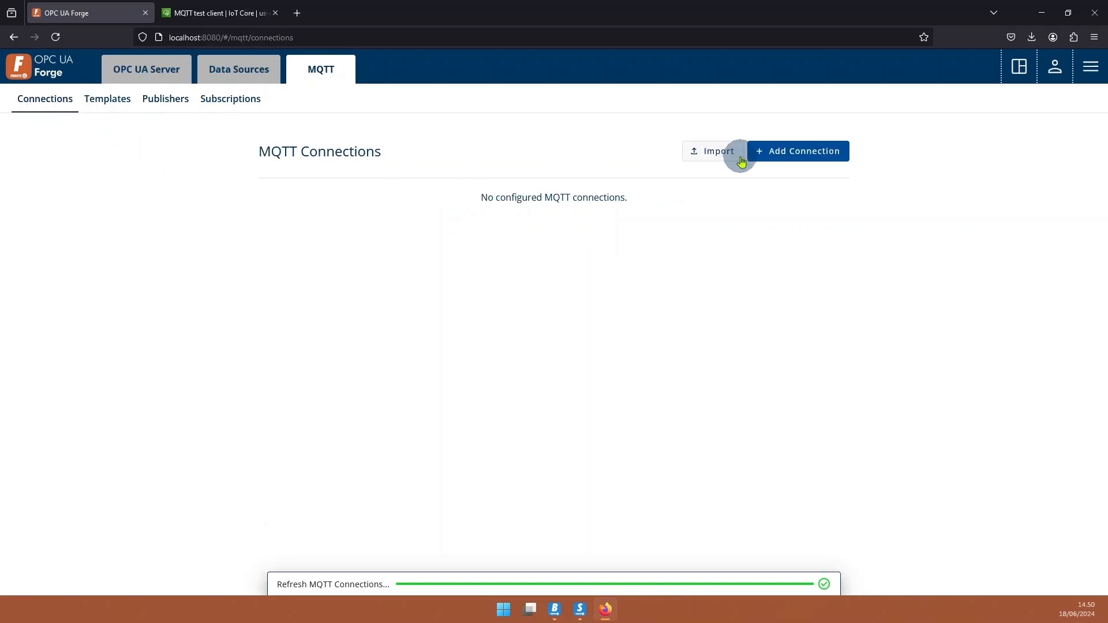
pyautogui.click(796, 151)
pyautogui.click(392, 234)
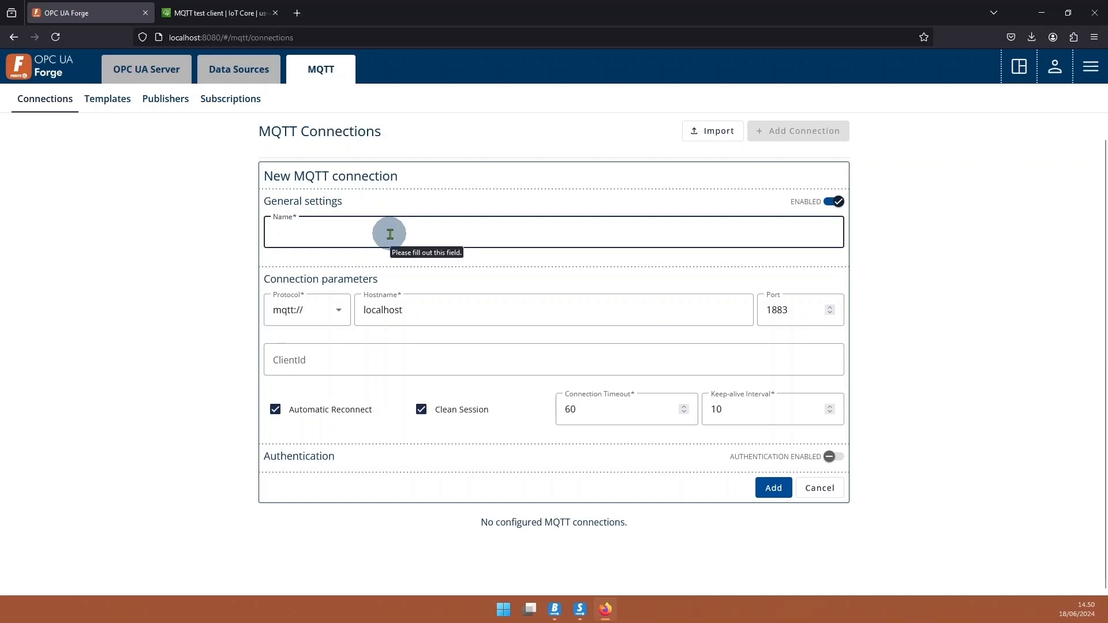
pyautogui.write('AWS Iot')
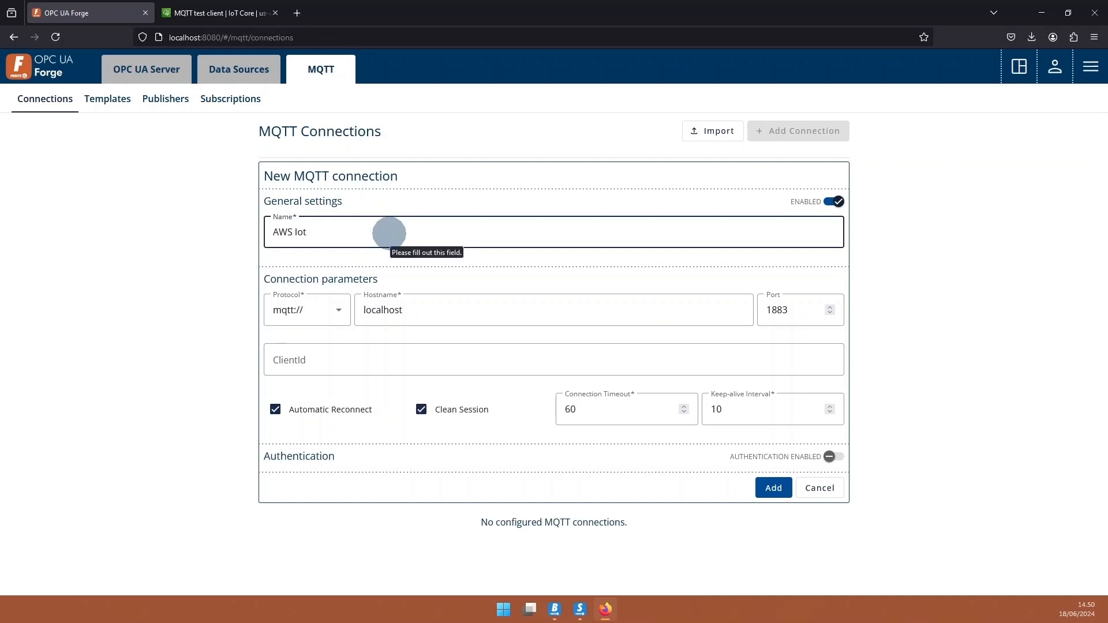
# - Set the connection's protocol to mqtts://, hostname to a2db23nv061prl-ats.iot.us-east-1.amazonaws.com, port to 8883 and ClientId to Forge
pyautogui.click(300, 315)
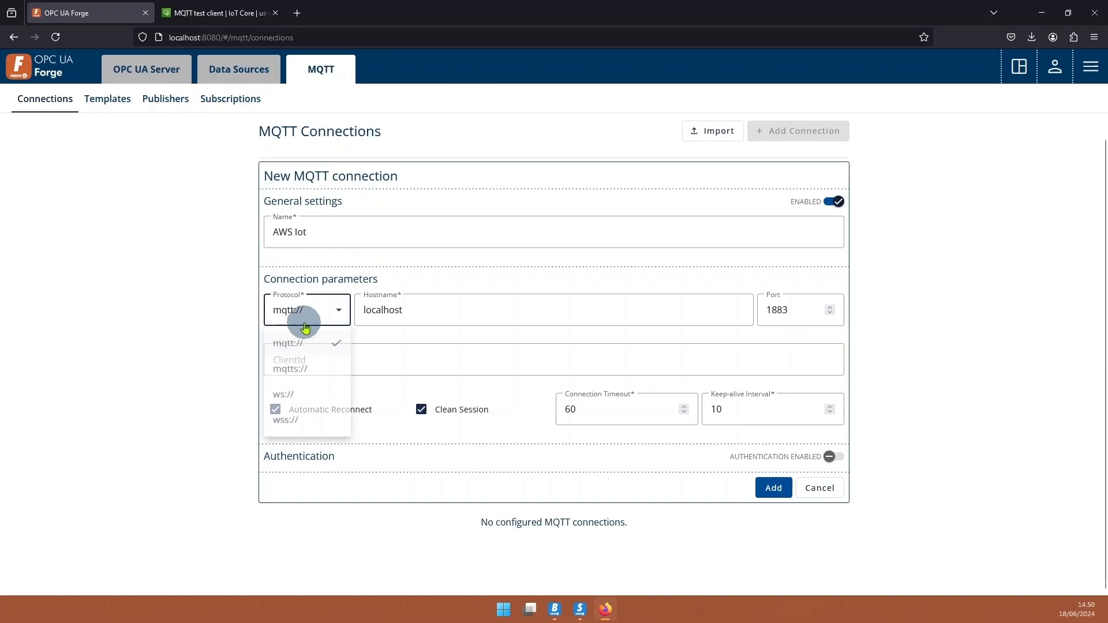
pyautogui.click(332, 367)
pyautogui.scroll(-2, 508, 274)
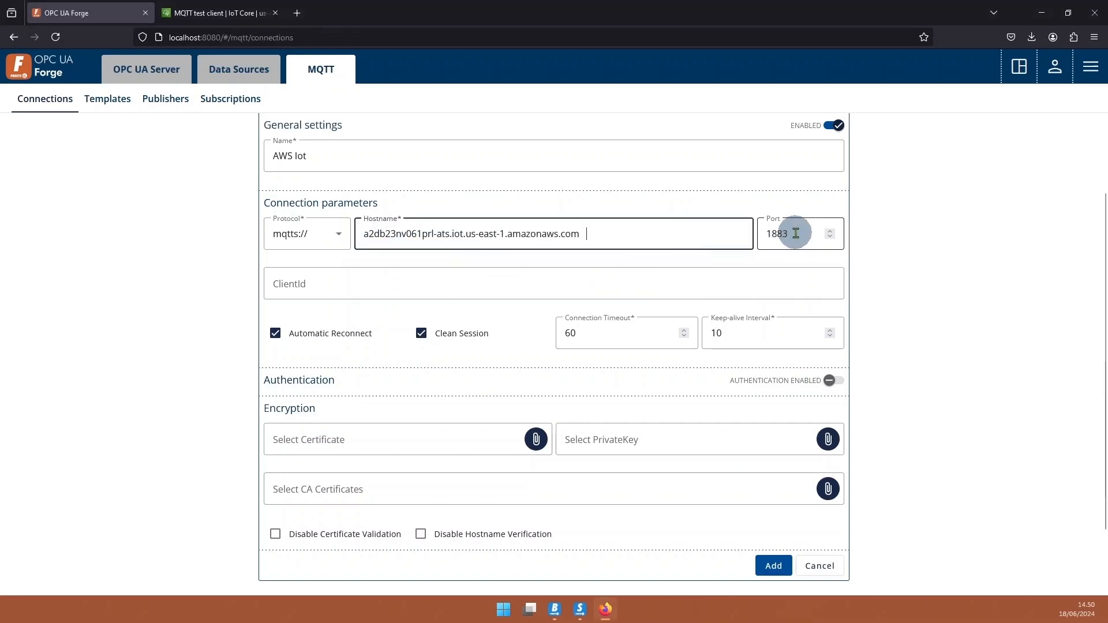
pyautogui.moveTo(796, 233); pyautogui.dragTo(724, 233)
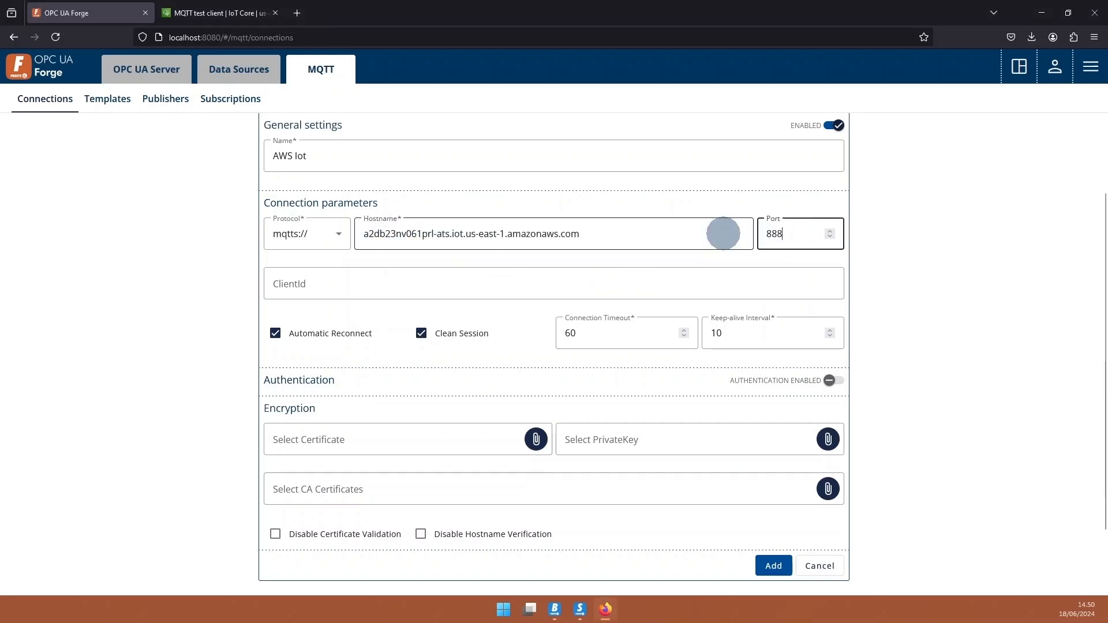
pyautogui.write('8883')
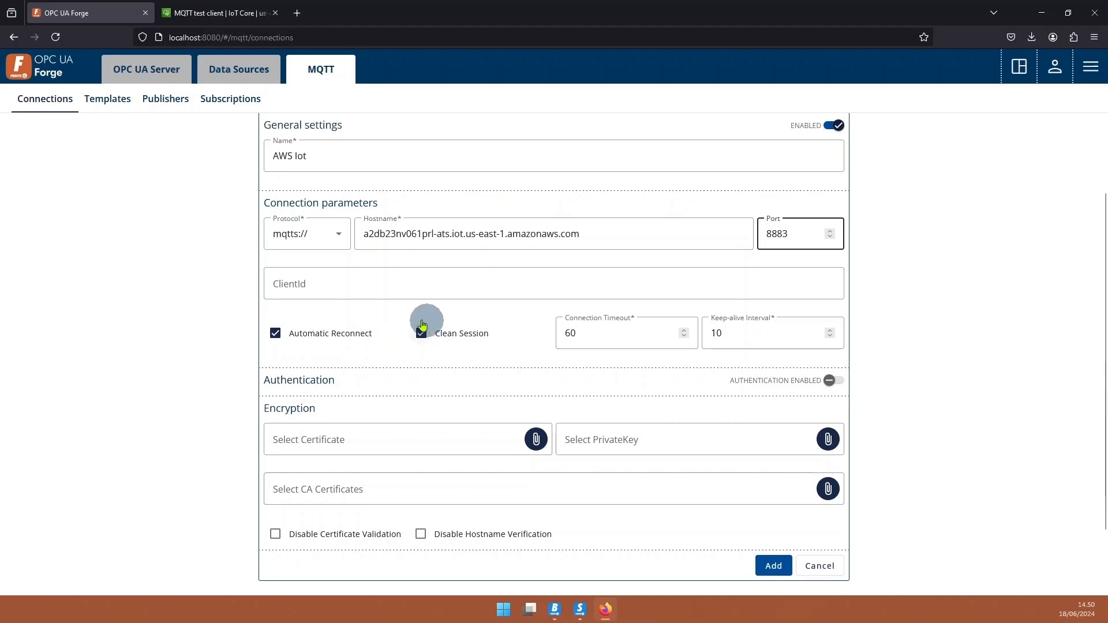
pyautogui.click(364, 289)
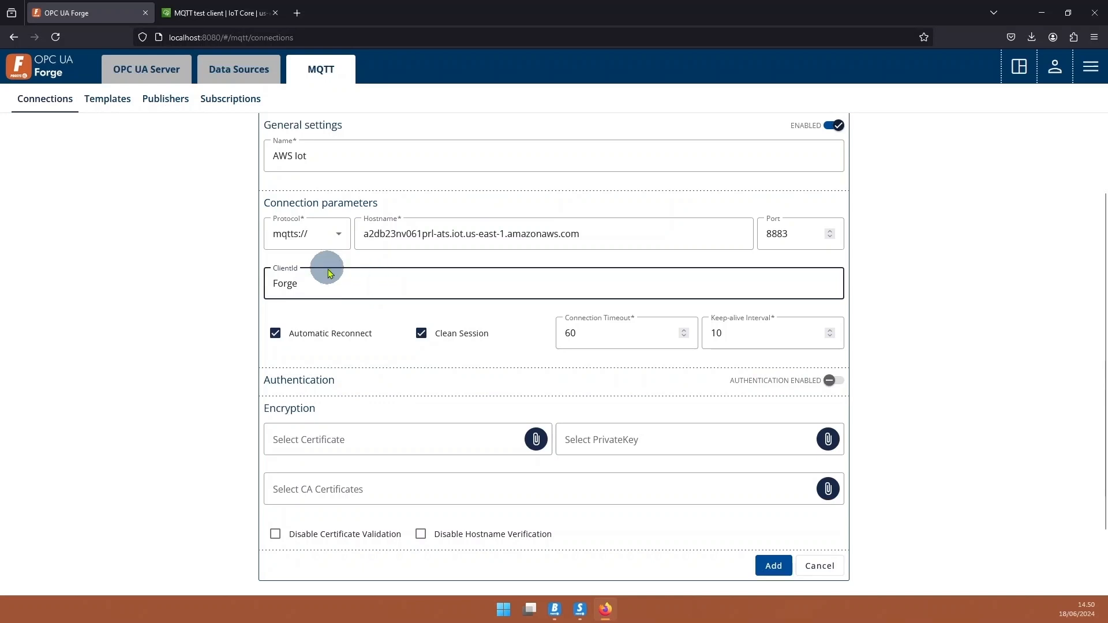
# - Attach the device certificate (.pem.crt) and the private key file (private.pem.key) from the AWSDemo folder to the connection
pyautogui.scroll(-2, 326, 312)
pyautogui.click(536, 363)
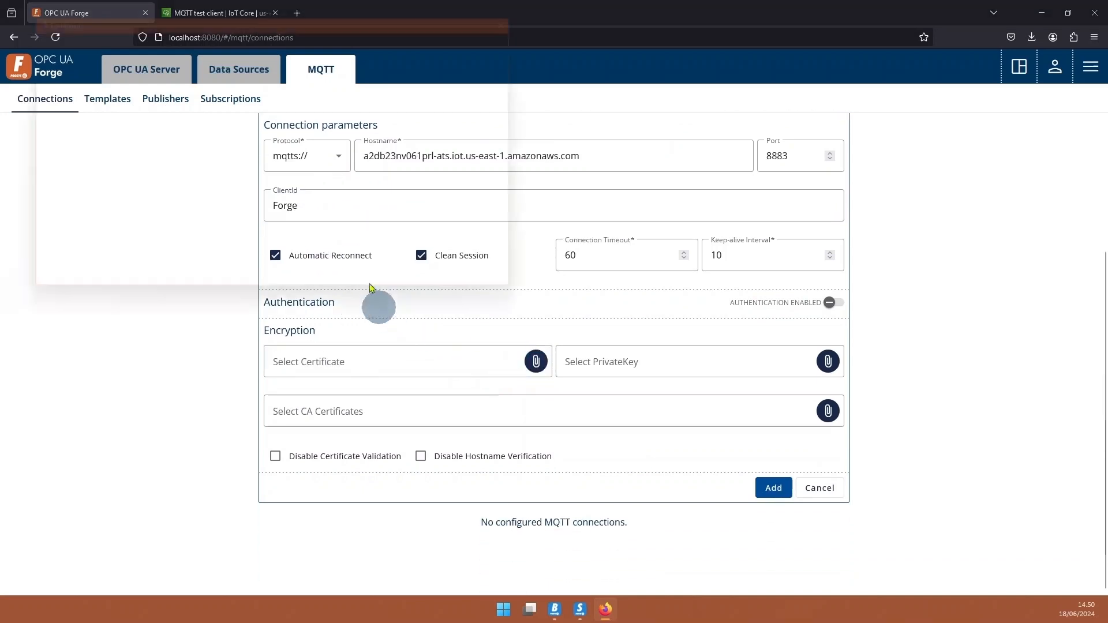
pyautogui.doubleClick(335, 94)
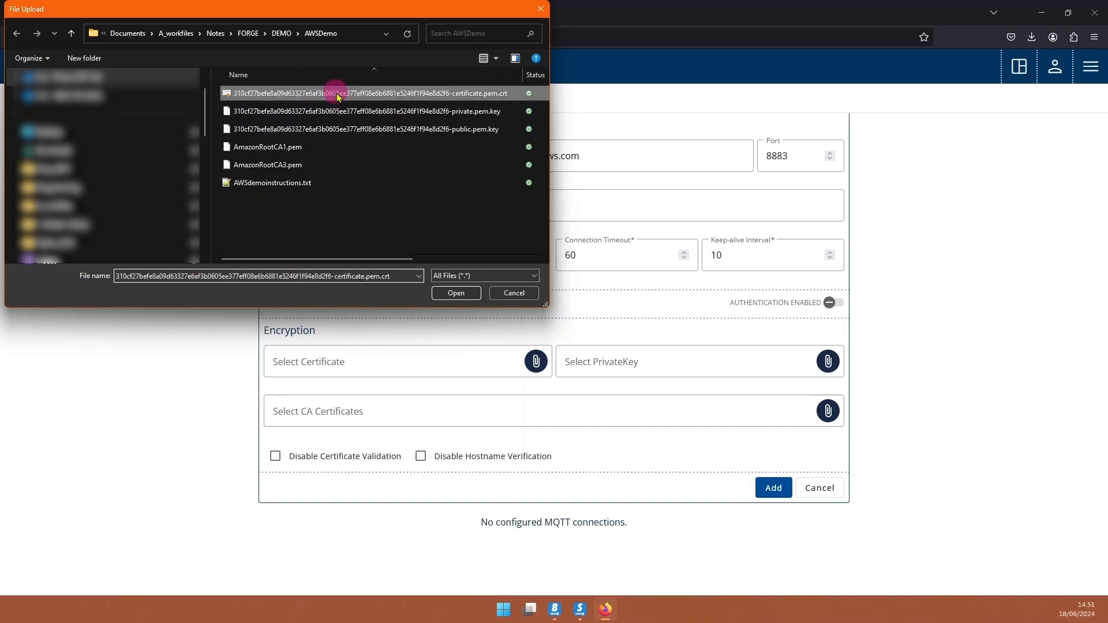
pyautogui.click(828, 362)
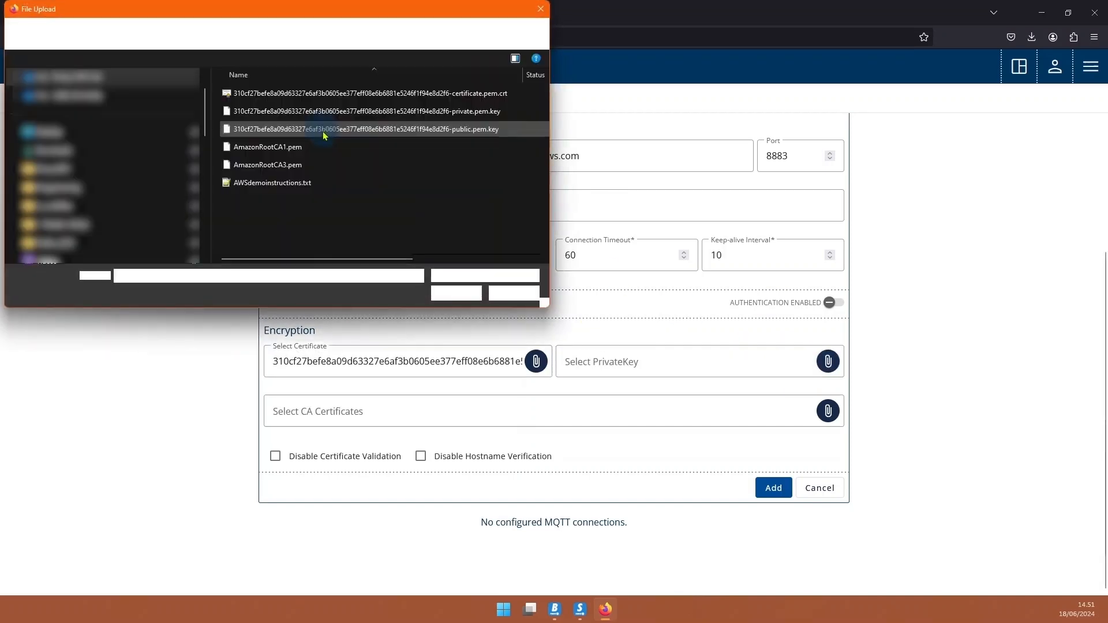
pyautogui.click(332, 113)
pyautogui.doubleClick(332, 113)
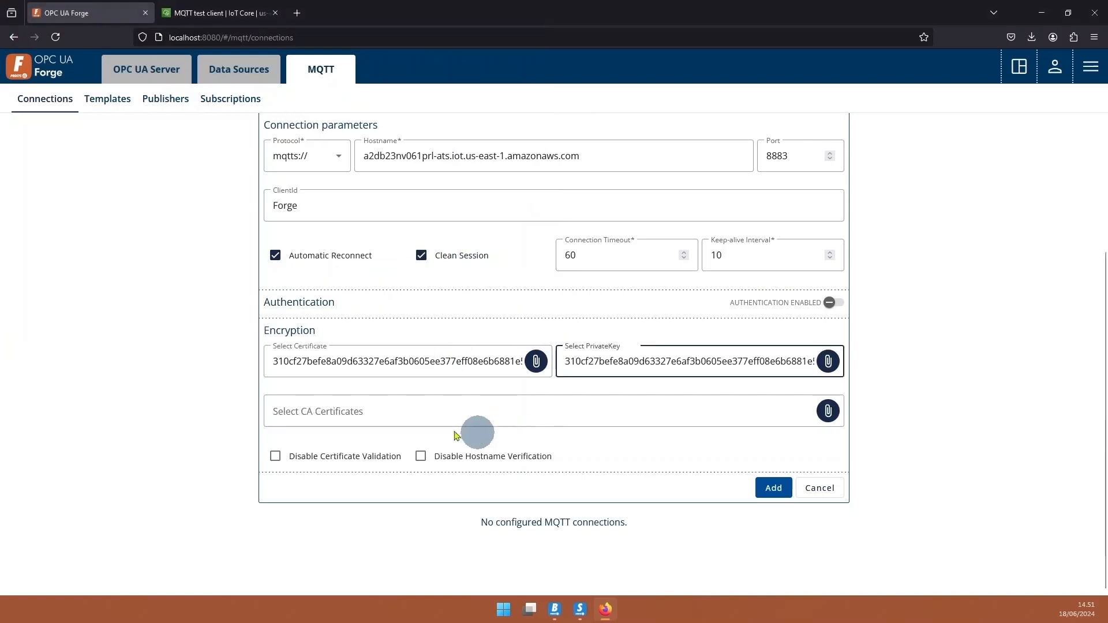
# - Attach AmazonRootCA1.pem as the CA certificate and add the MQTT connection
pyautogui.click(827, 411)
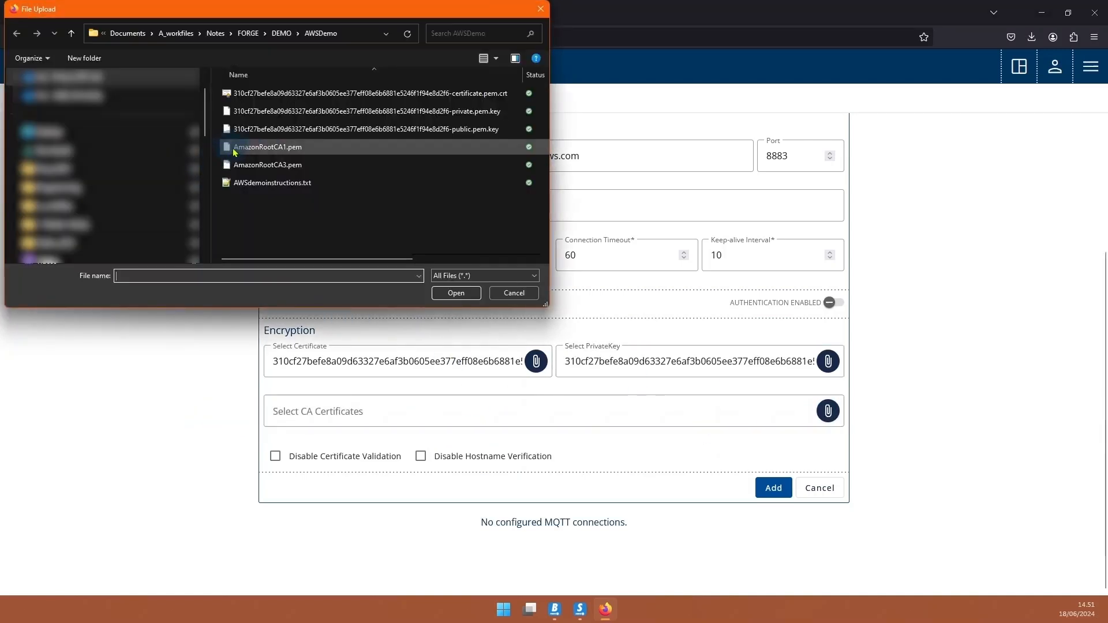
pyautogui.doubleClick(275, 151)
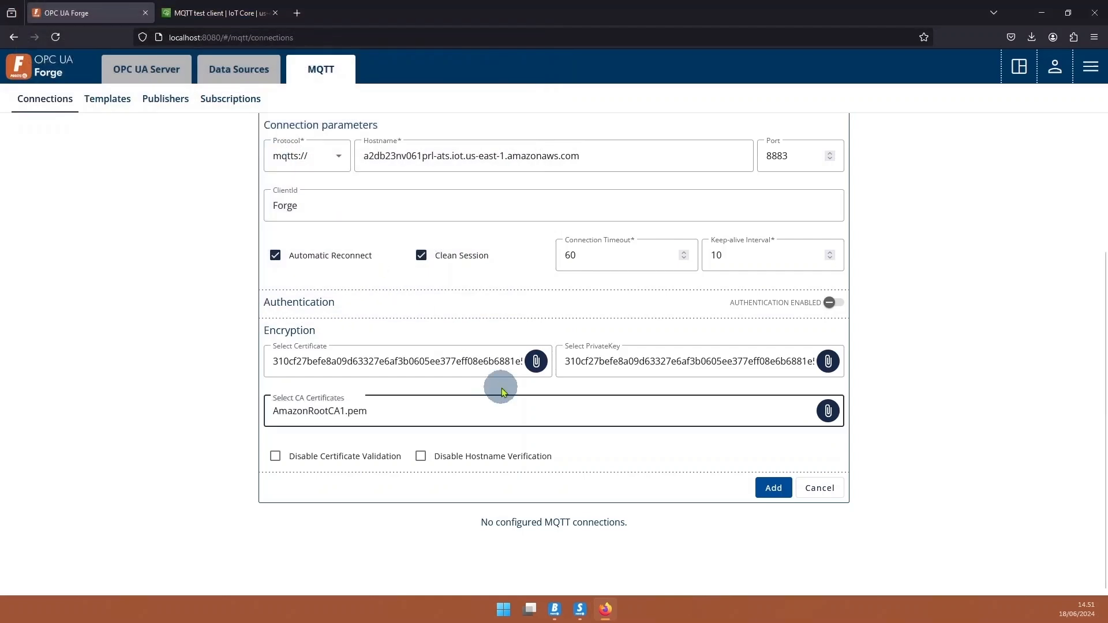
pyautogui.scroll(3, 369, 367)
pyautogui.scroll(-3, 404, 370)
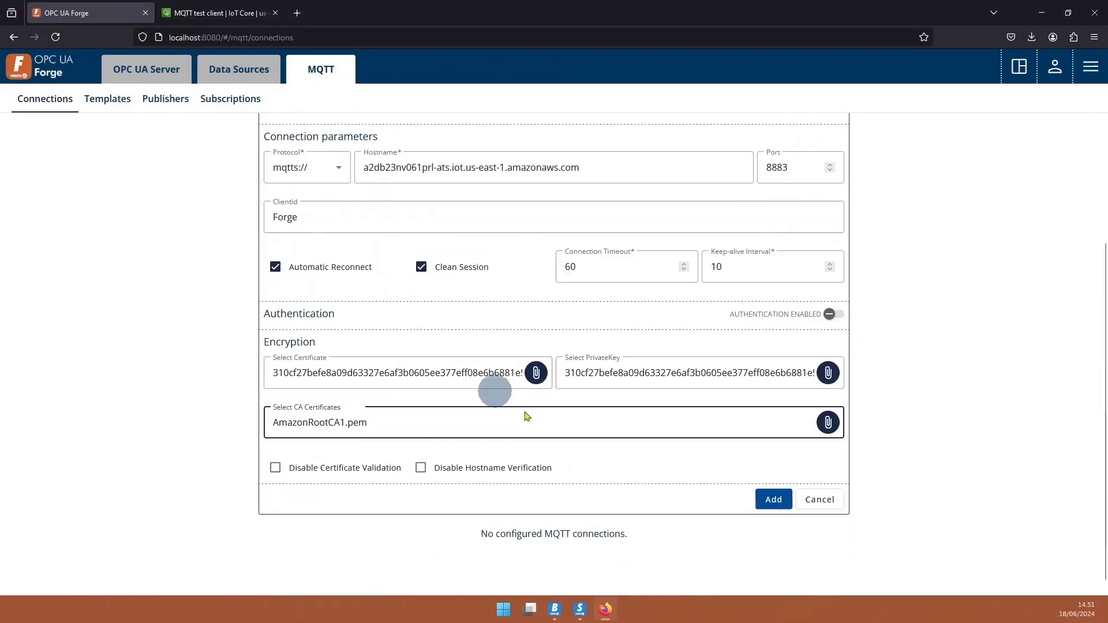
pyautogui.click(774, 488)
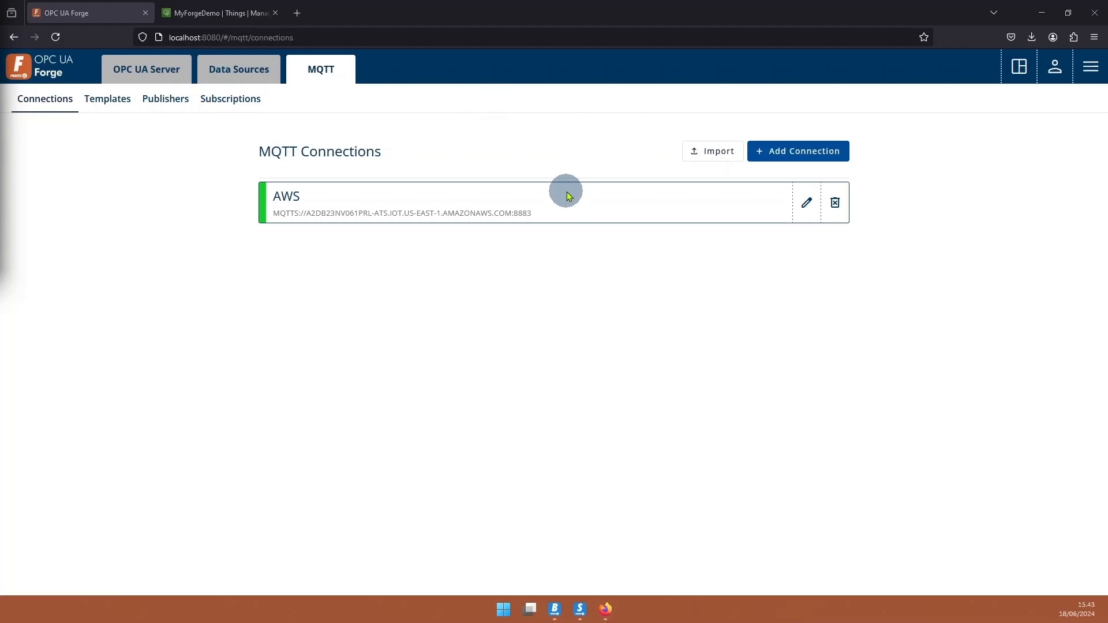
# - Start a new MQTT template named basic UNS with the topic prefix prosysopc/finland/forge
pyautogui.click(116, 109)
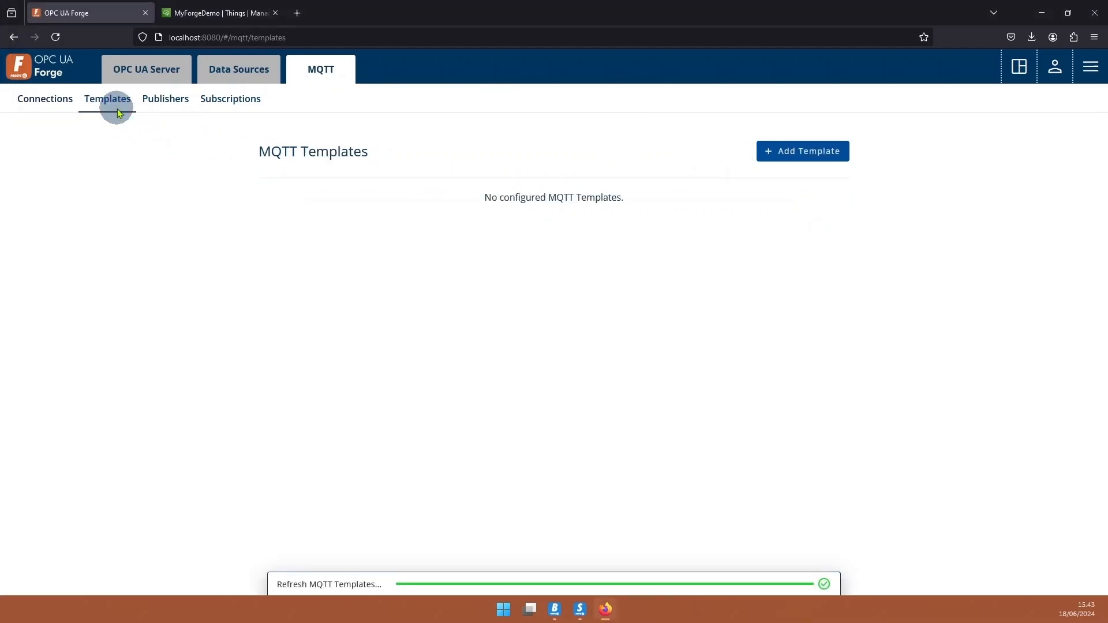
pyautogui.click(780, 160)
pyautogui.click(316, 254)
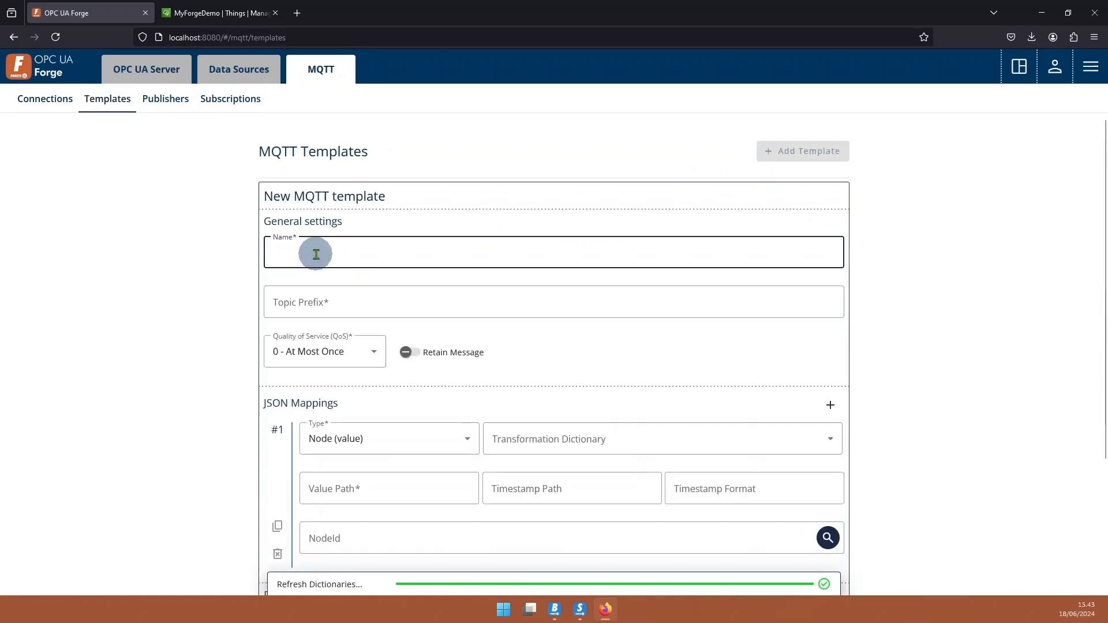
pyautogui.write('BA')
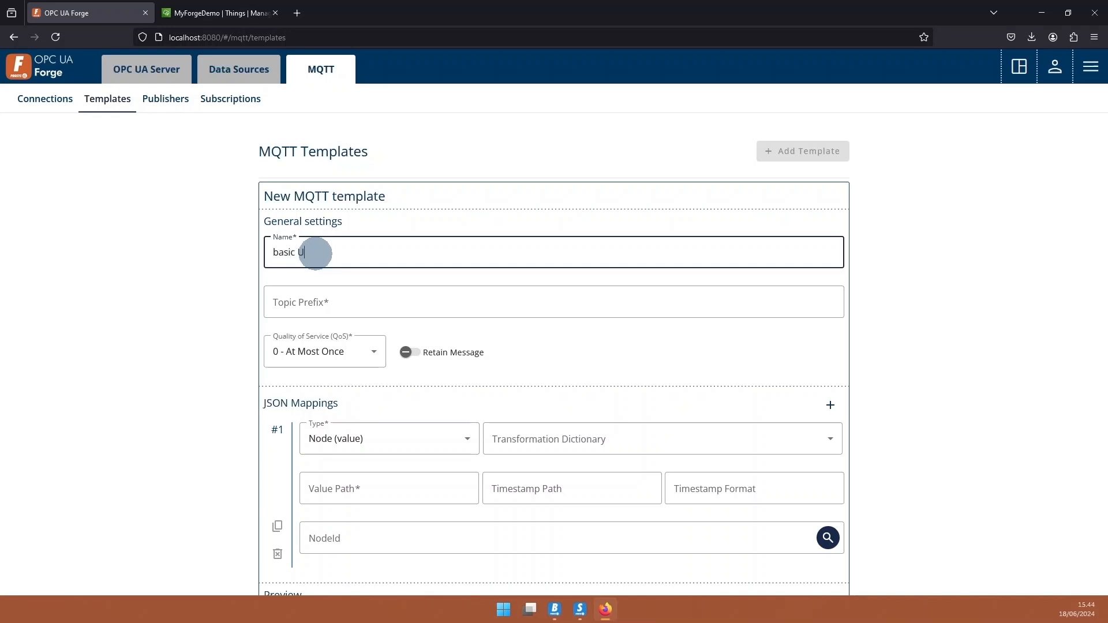
pyautogui.click(336, 304)
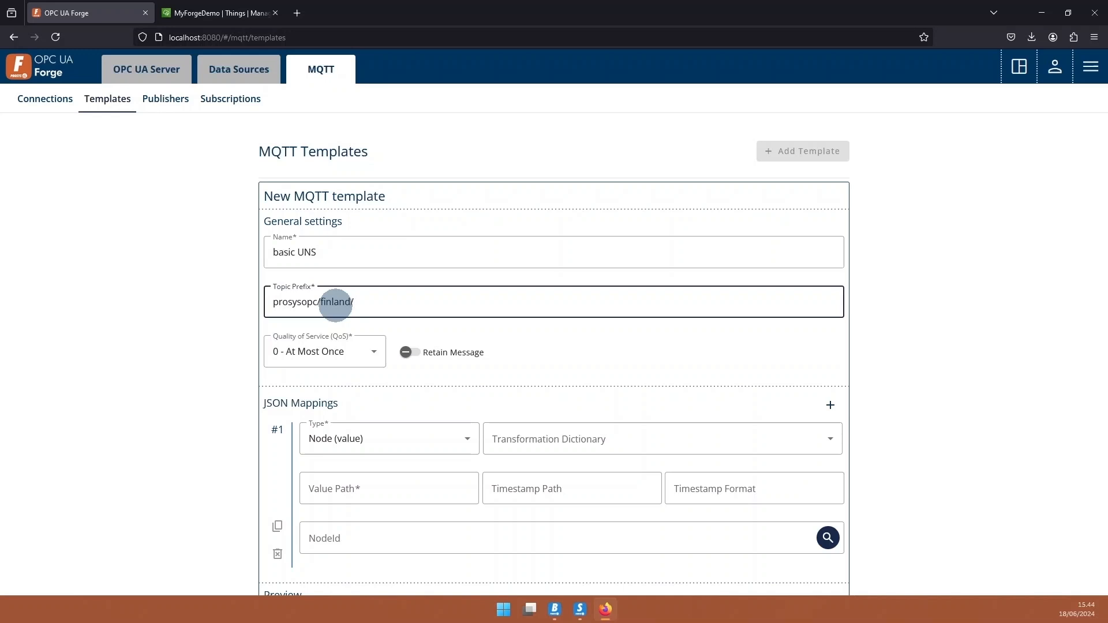
pyautogui.scroll(-2, 564, 327)
pyautogui.click(603, 285)
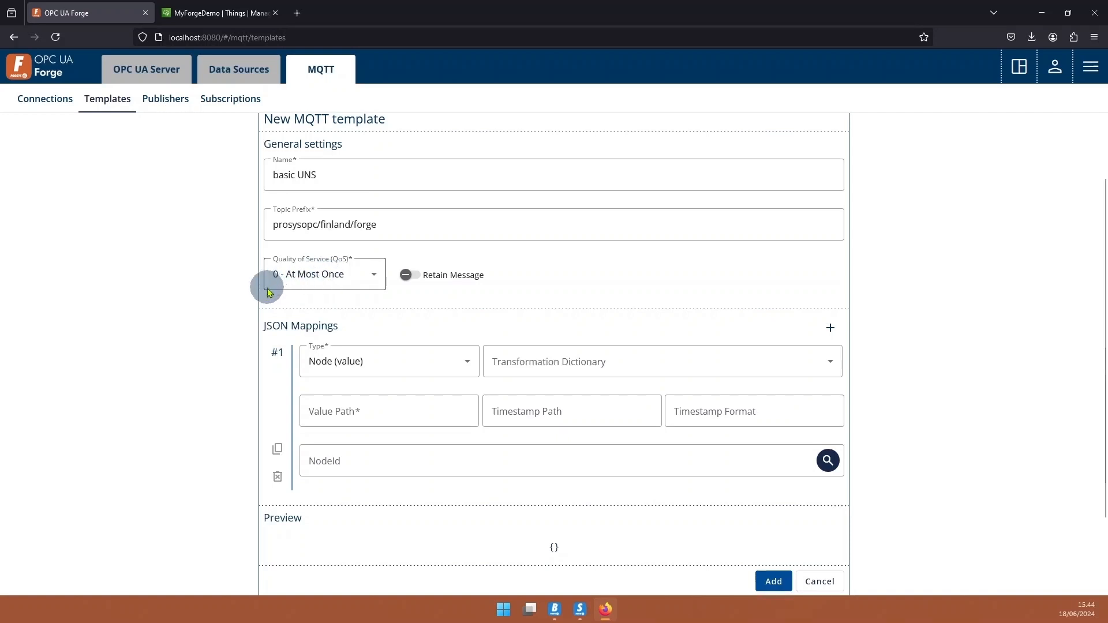
# - Keep the template's first JSON mapping as Node (value) and set its value path to message
pyautogui.scroll(-2, 268, 279)
pyautogui.scroll(-1, 277, 247)
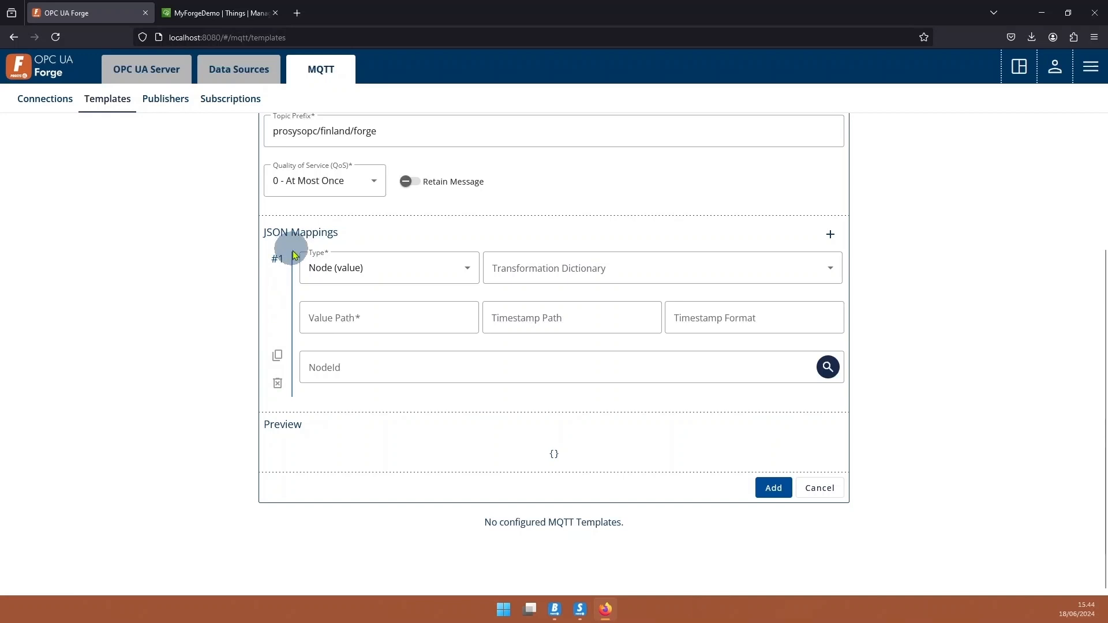
pyautogui.click(429, 274)
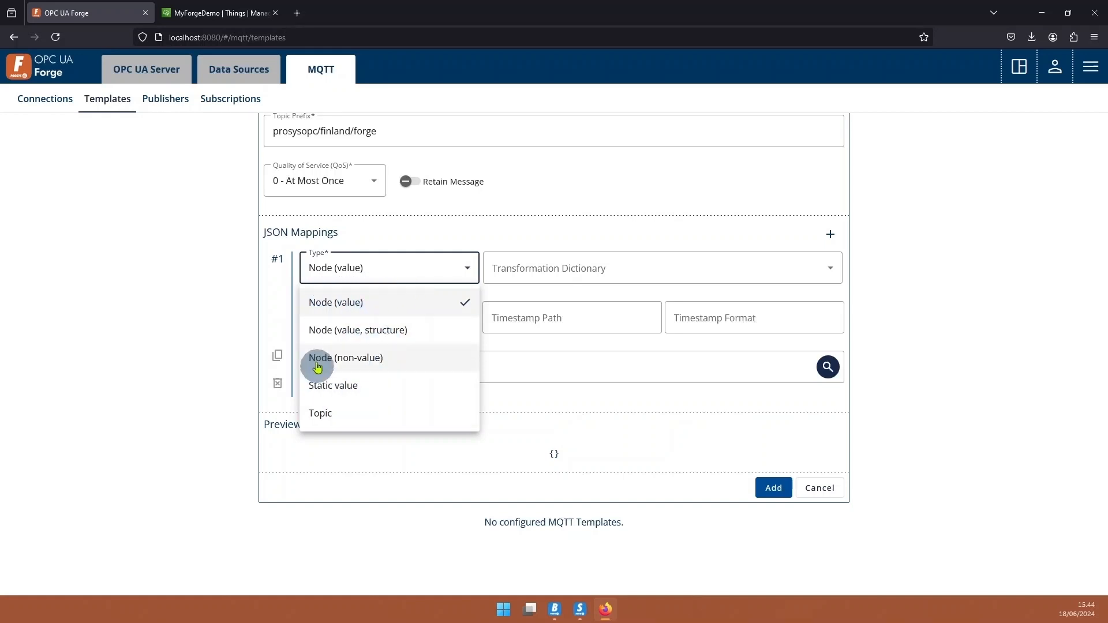
pyautogui.click(409, 266)
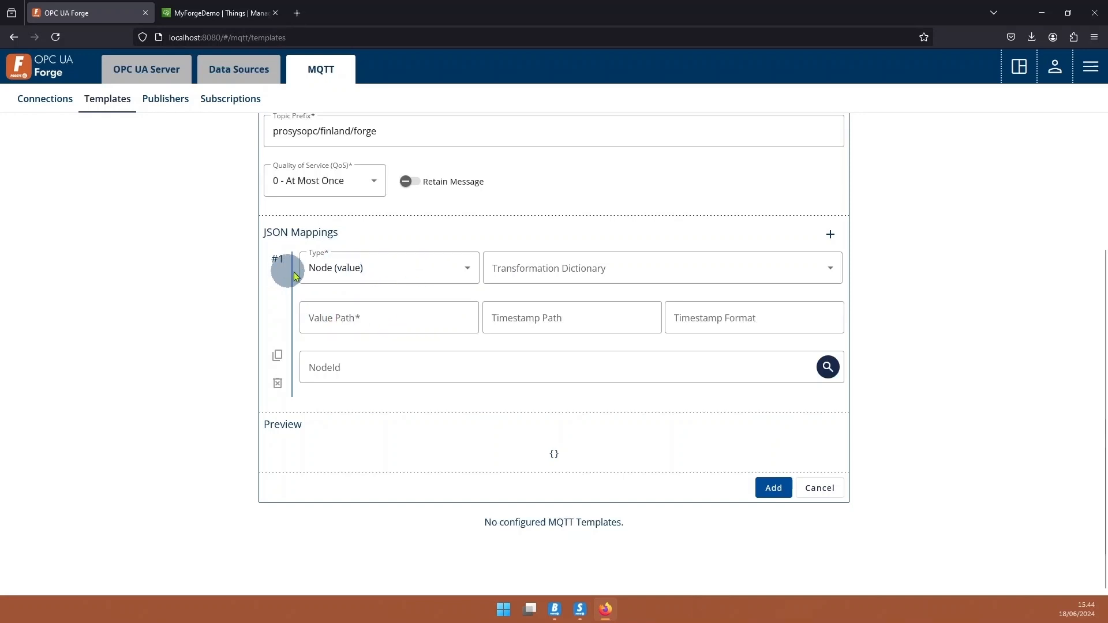
pyautogui.click(363, 320)
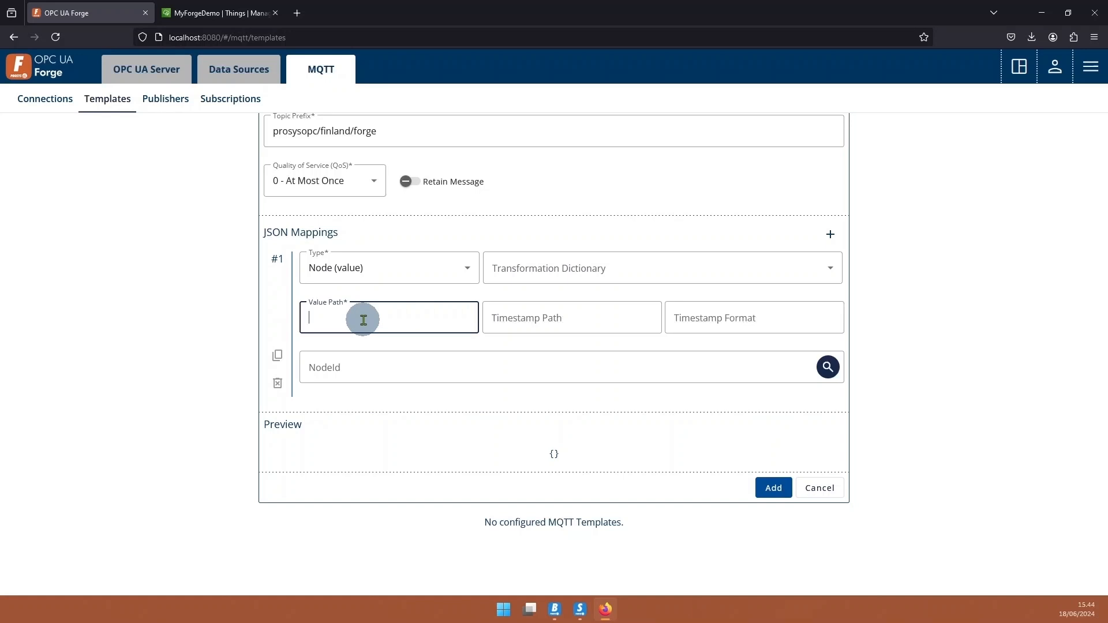
pyautogui.write('message')
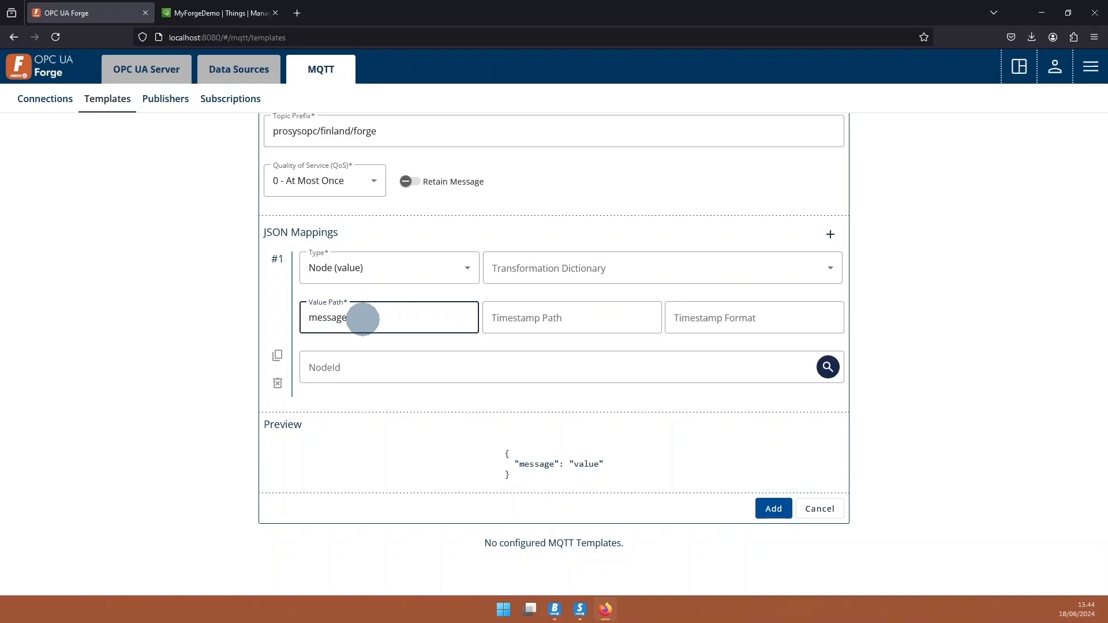
# - Extend the value path of the template's first JSON mapping to message.value
pyautogui.write('.value')
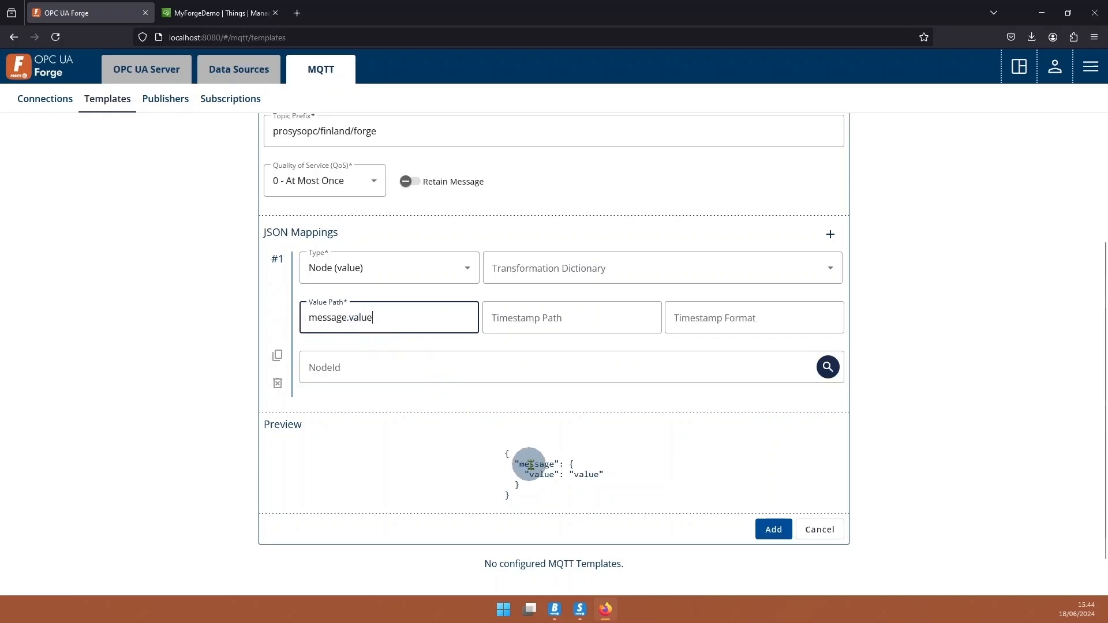
pyautogui.moveTo(614, 479); pyautogui.dragTo(527, 474)
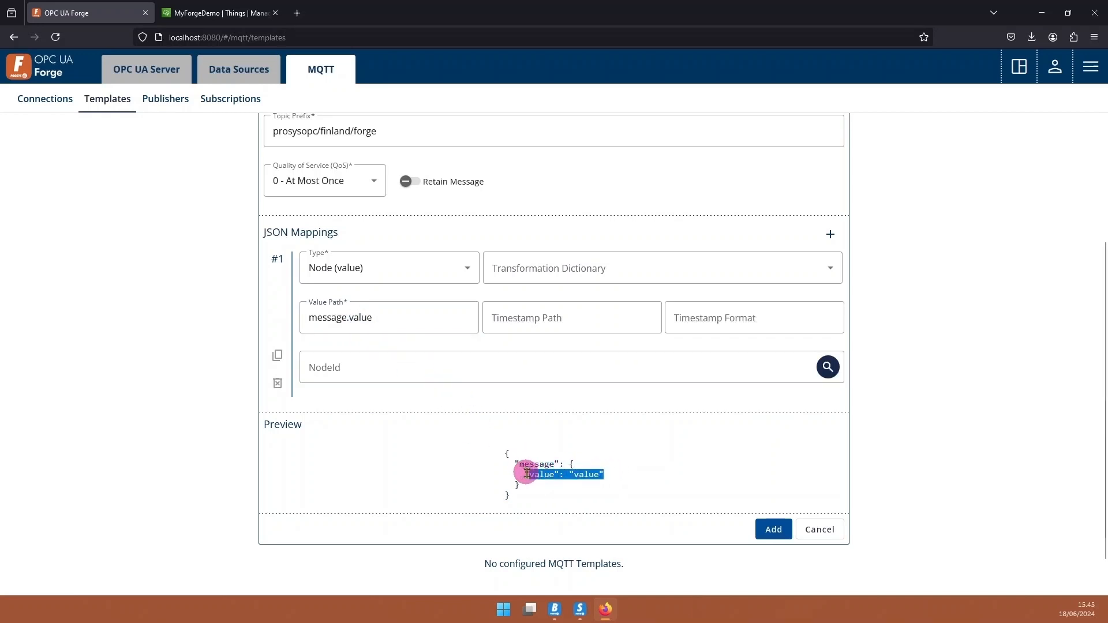
pyautogui.click(557, 484)
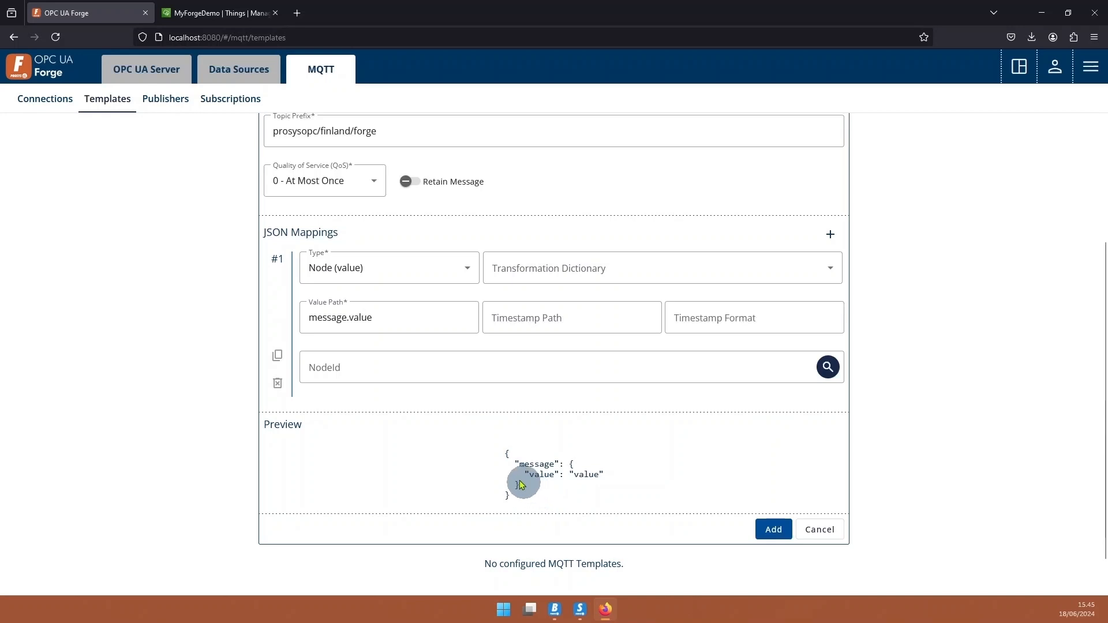
# - Set the mapping's timestamp path to message.timestamp and its timestamp format to yyyy-MM-ddTHH:mm:ss.SSSZ
pyautogui.click(530, 322)
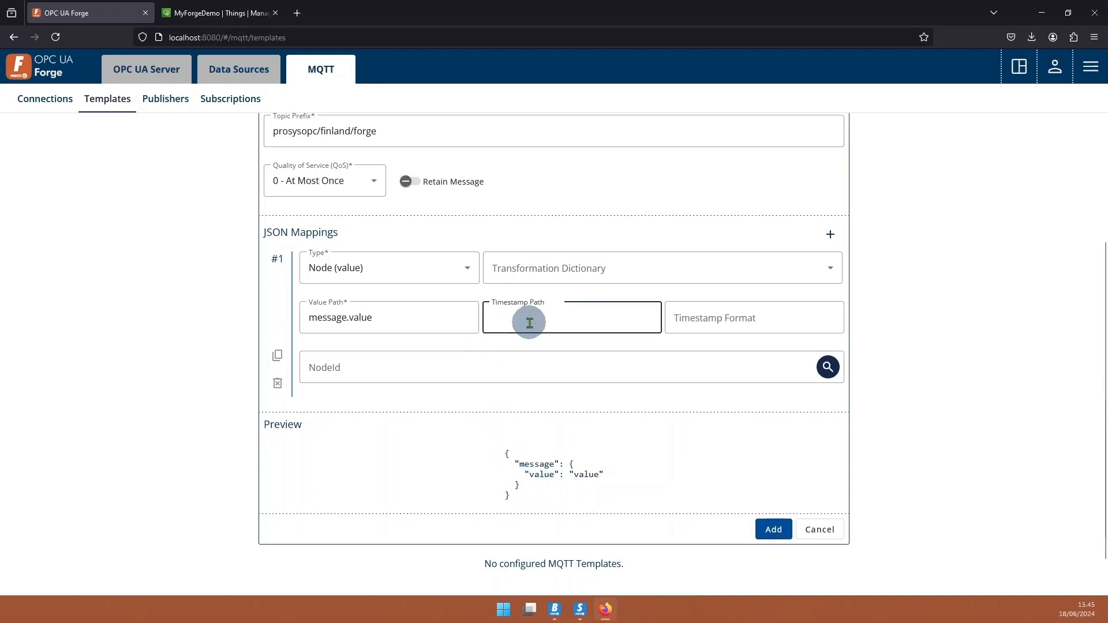
pyautogui.write('me')
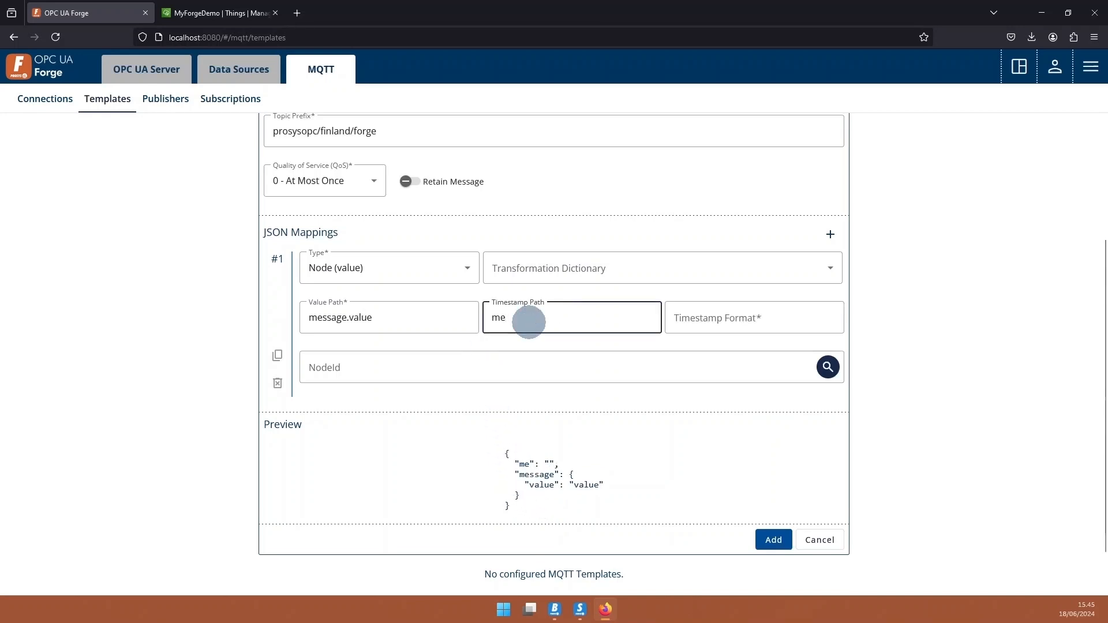
pyautogui.write('ssage')
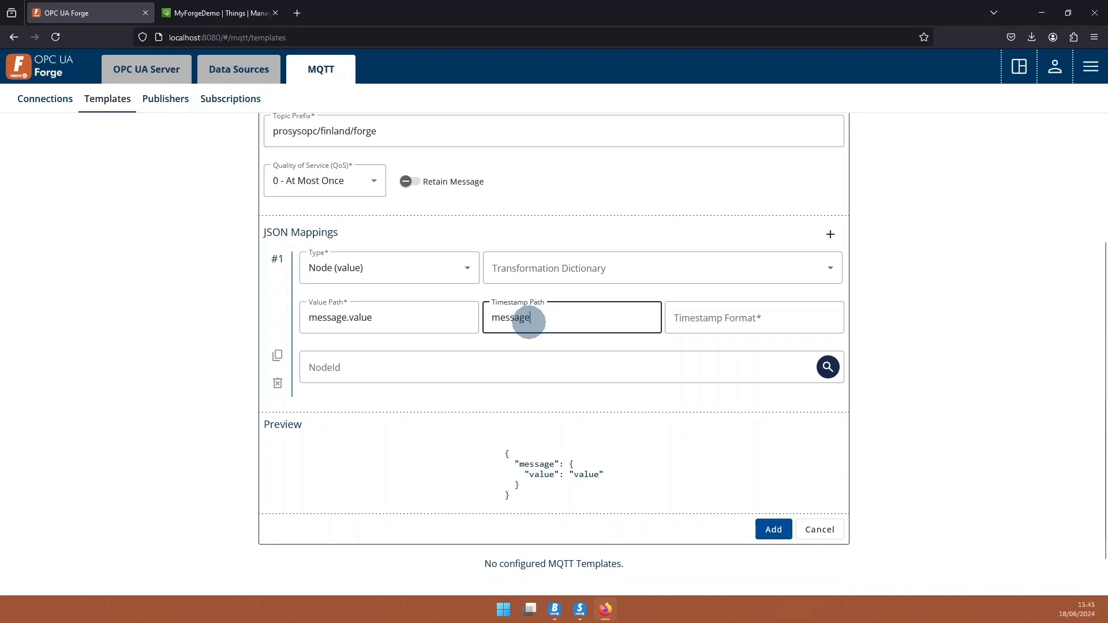
pyautogui.write('.timestamp')
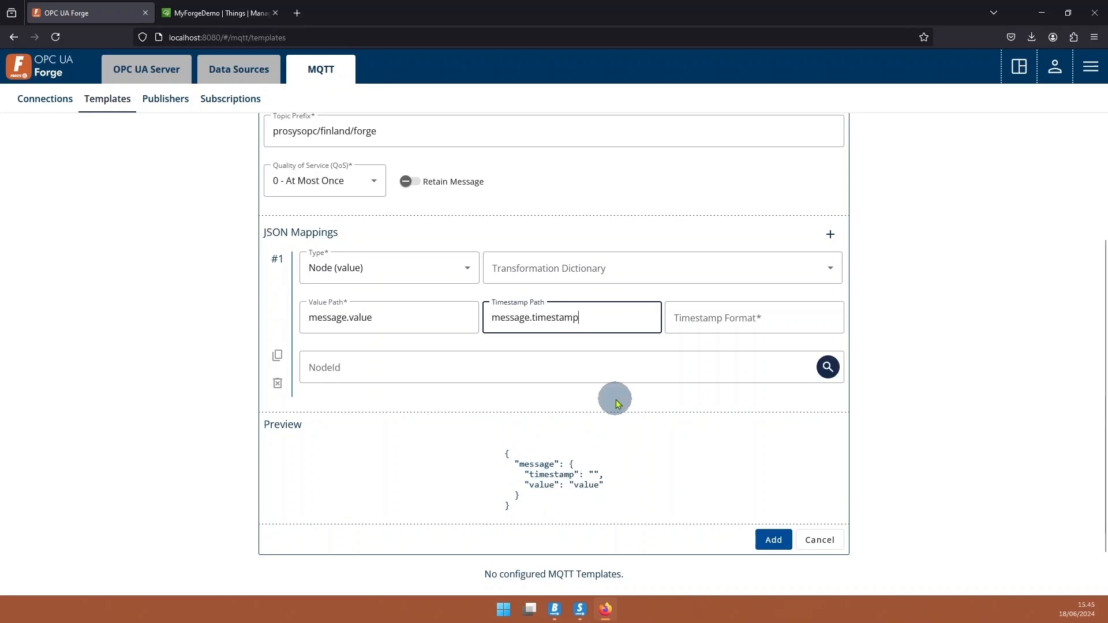
pyautogui.click(721, 314)
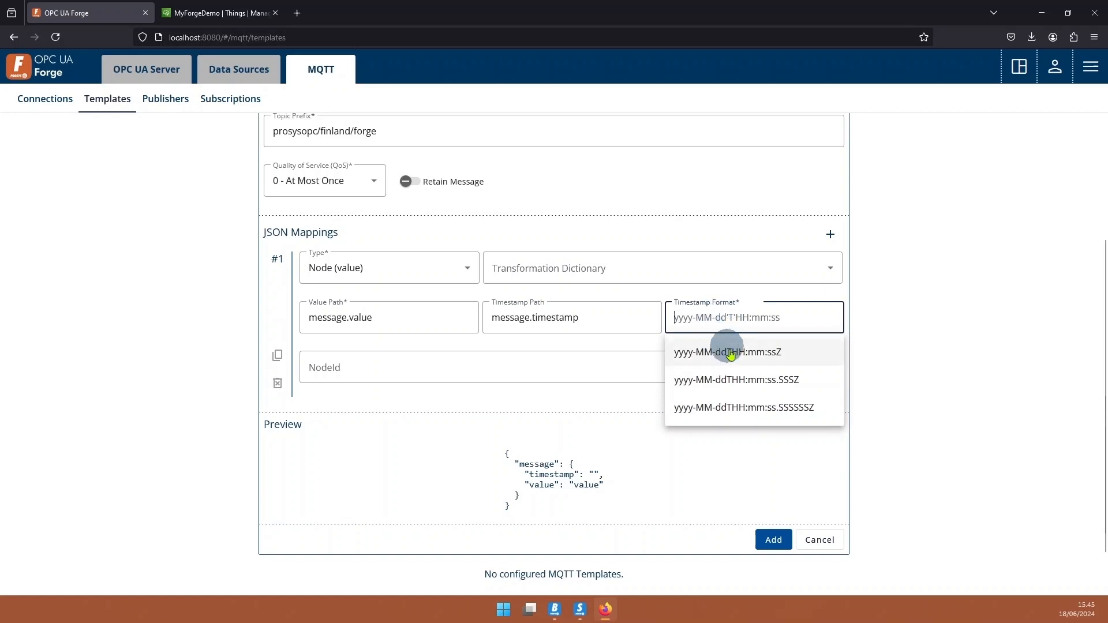
pyautogui.click(744, 379)
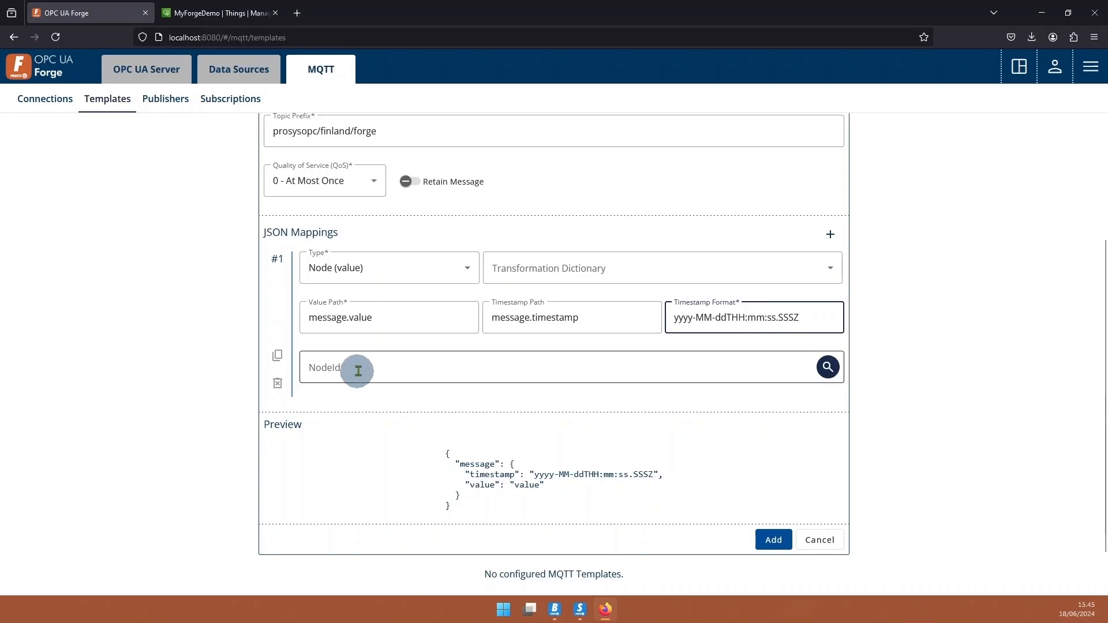
# - Review the basic UNS template's settings and add it to the MQTT templates
pyautogui.scroll(3, 396, 317)
pyautogui.scroll(-4, 399, 319)
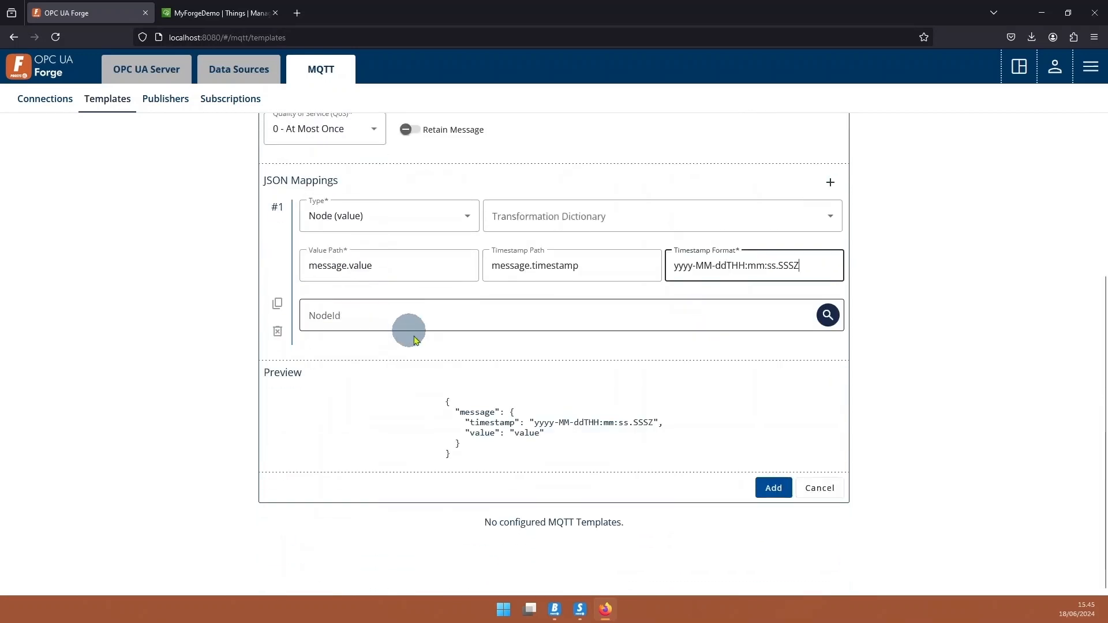
pyautogui.scroll(4, 621, 332)
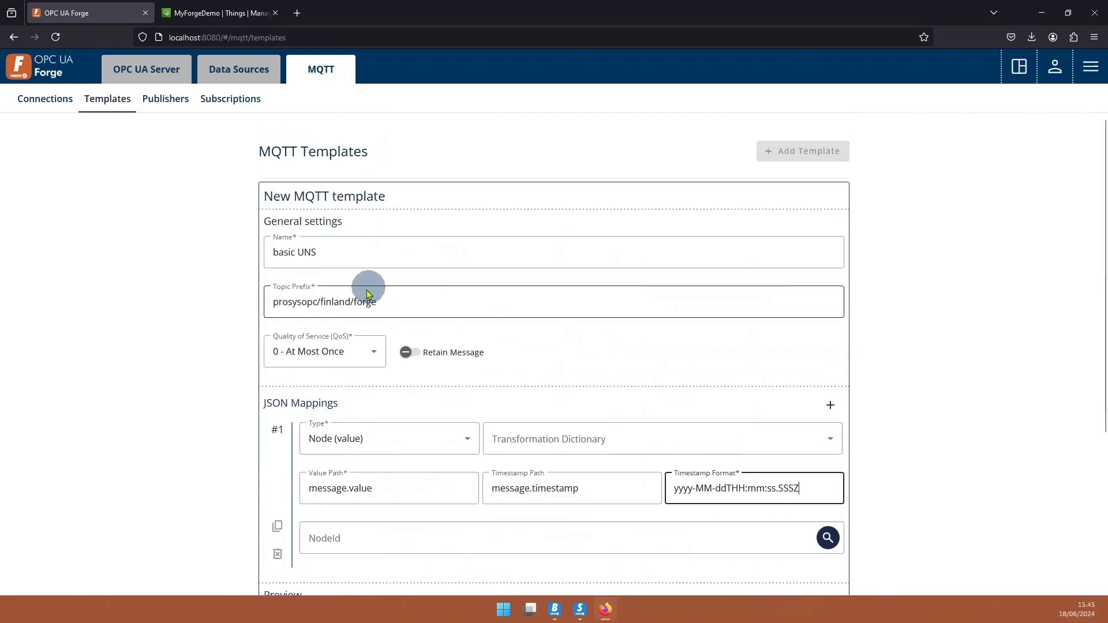
pyautogui.scroll(-4, 497, 313)
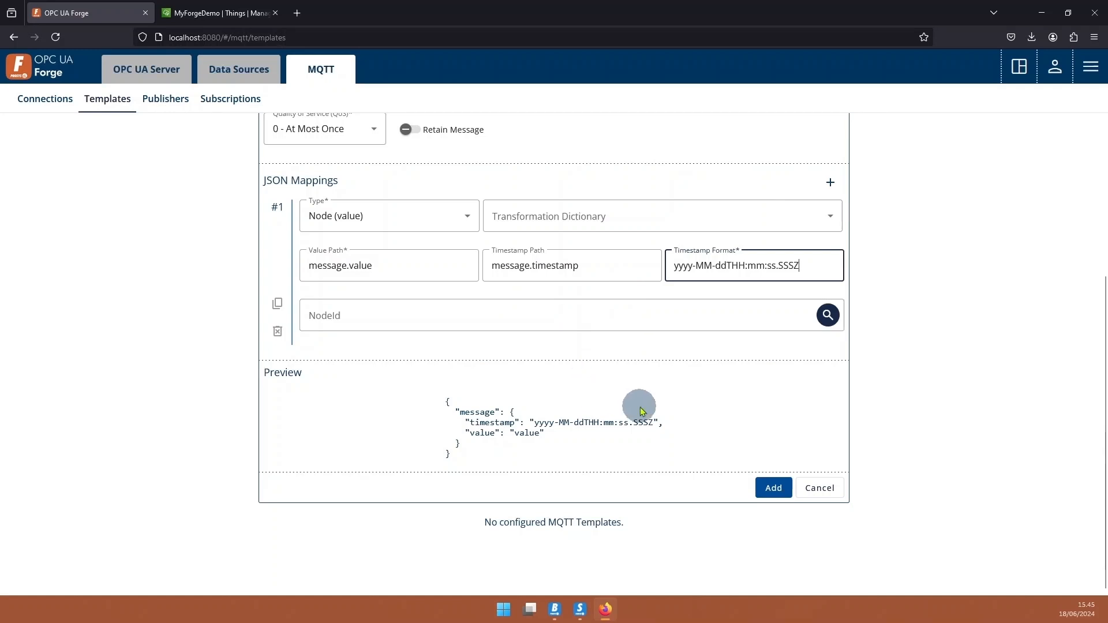
pyautogui.click(774, 490)
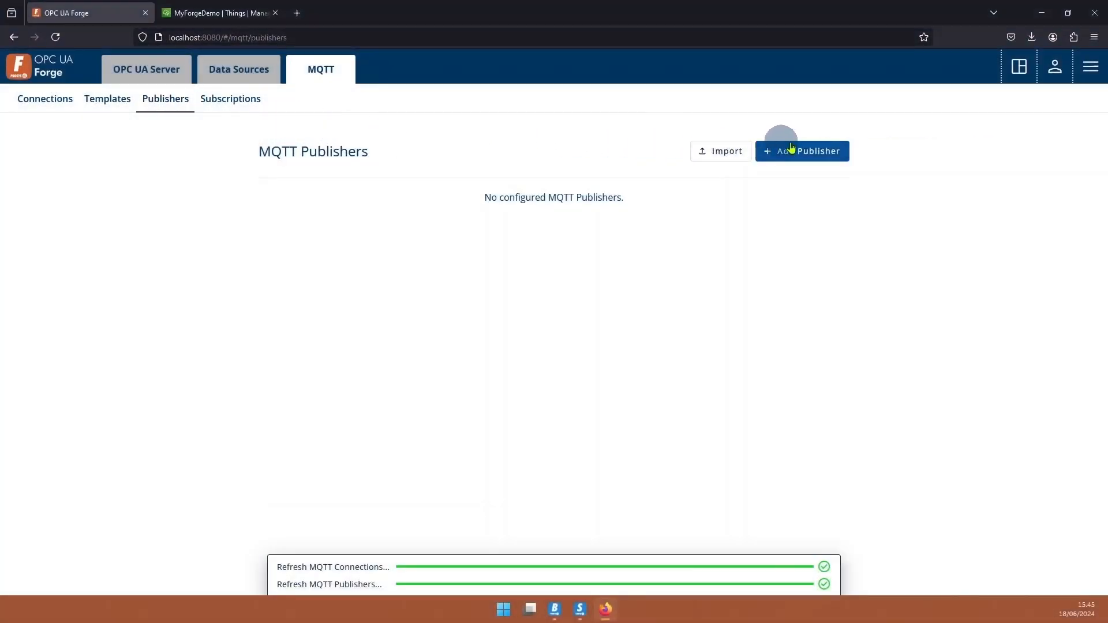
# - Start a new MQTT publisher of the unified namespace (UNS) type and name it UNS
pyautogui.click(792, 148)
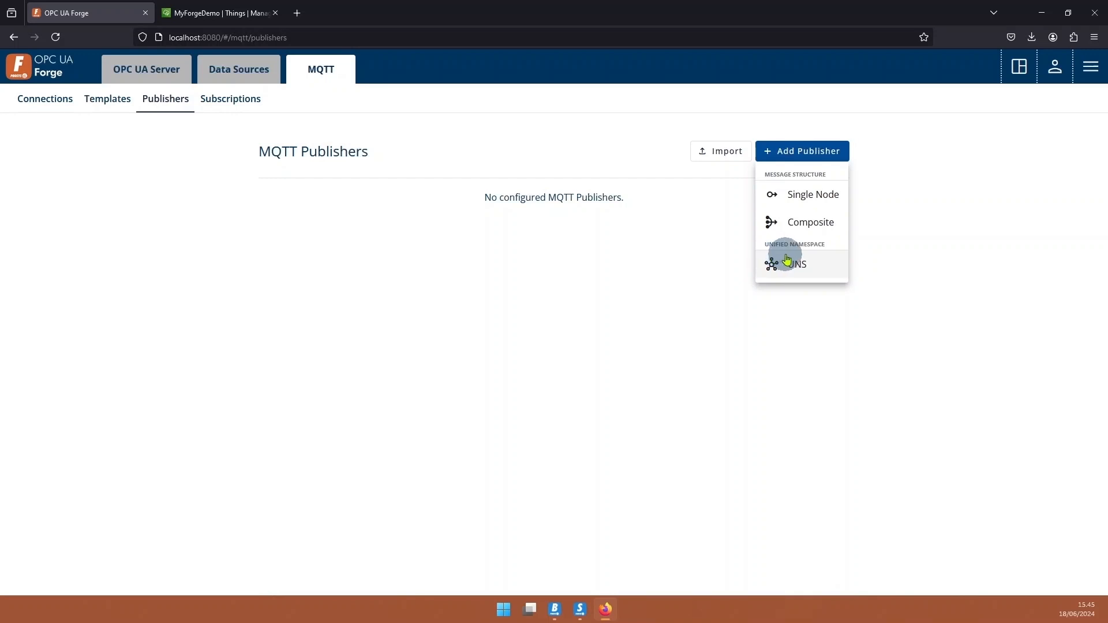
pyautogui.click(830, 266)
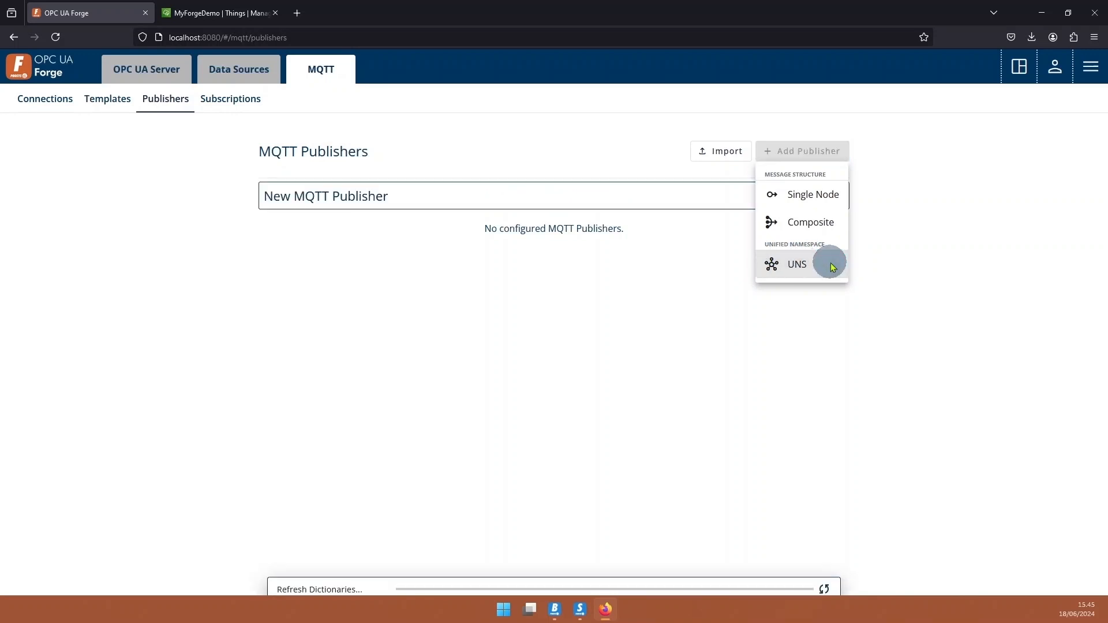
pyautogui.click(419, 269)
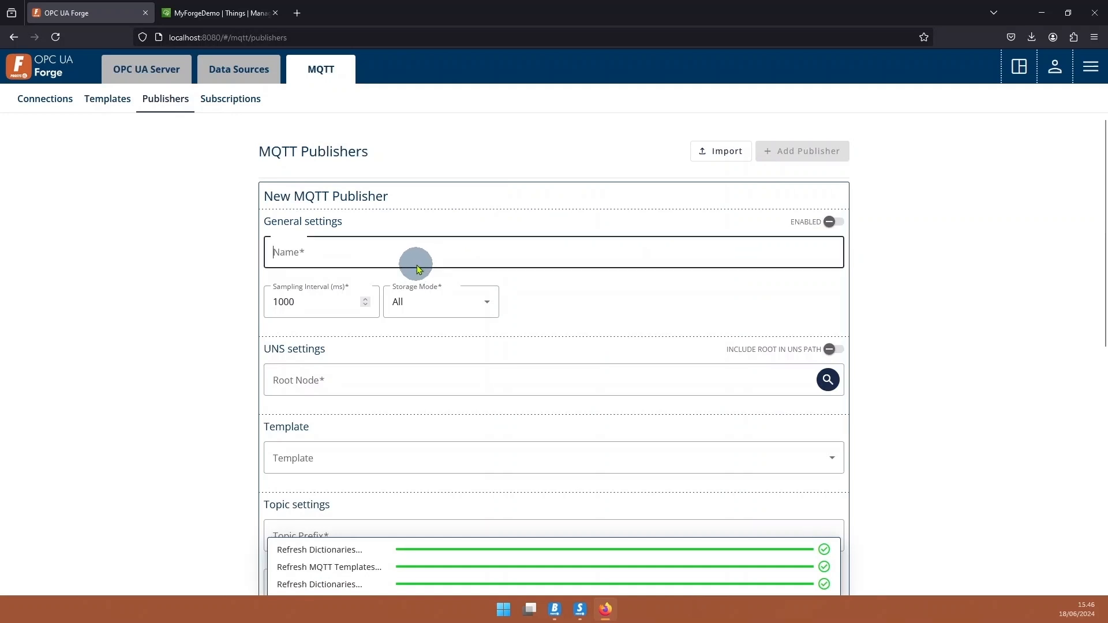
pyautogui.write('UNS')
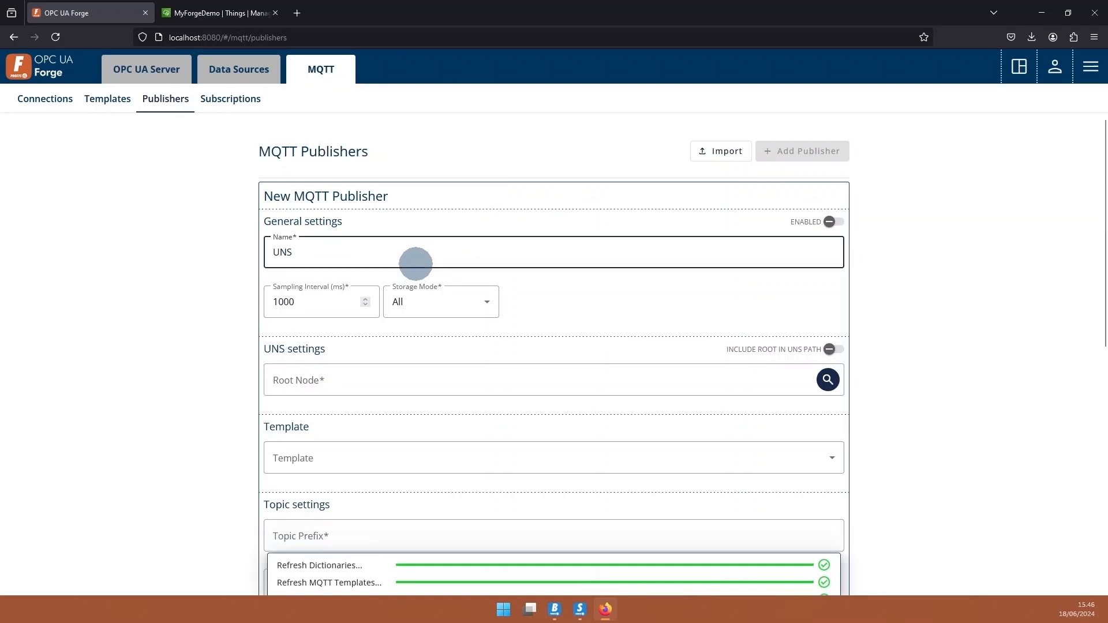
# - Choose the MyCoffee object inside the MyKitchen folder as the publisher's root node
pyautogui.scroll(-3, 460, 280)
pyautogui.scroll(2, 460, 280)
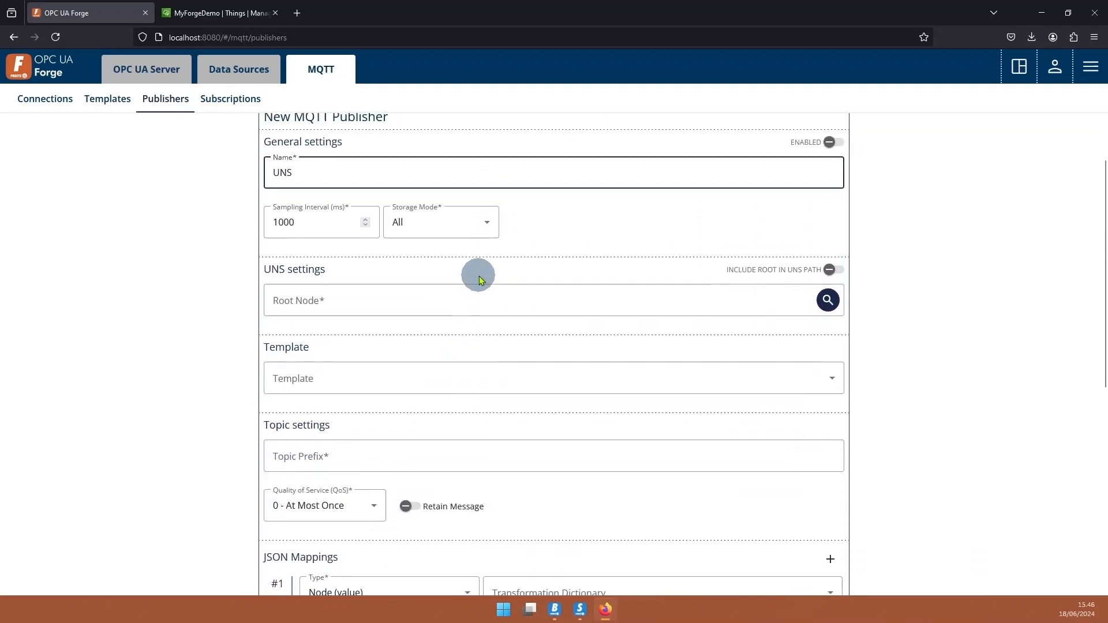
pyautogui.click(828, 306)
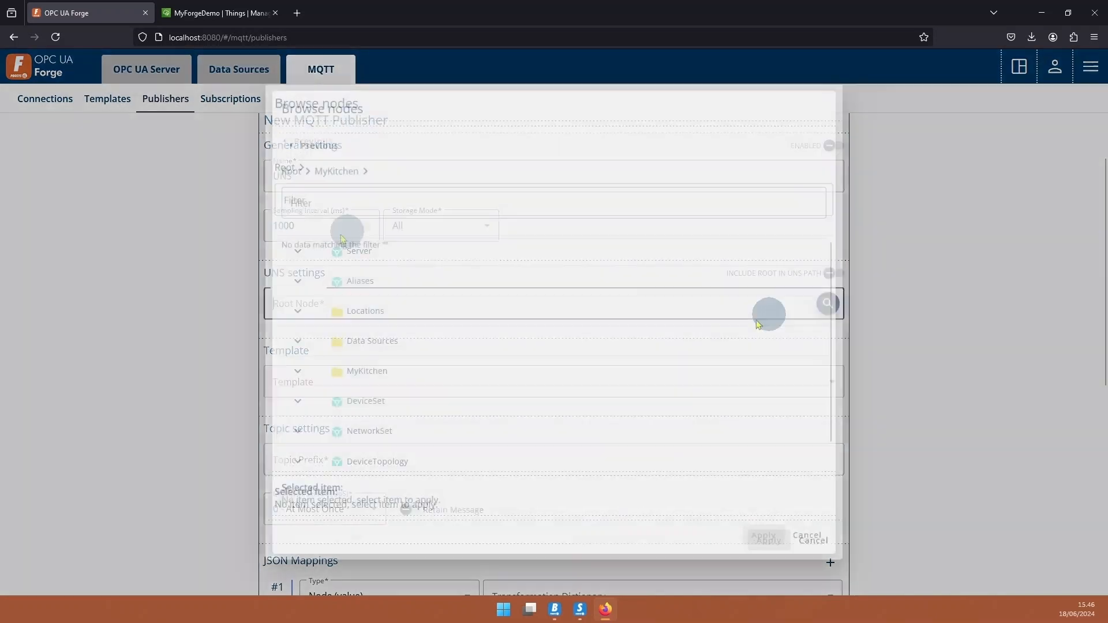
pyautogui.click(306, 362)
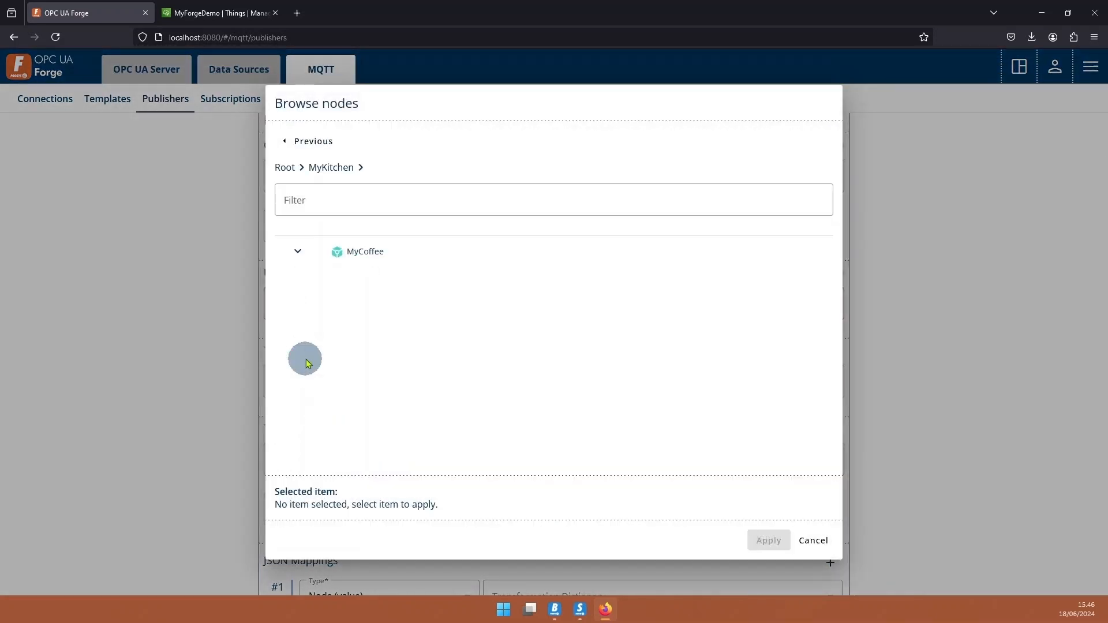
pyautogui.click(365, 254)
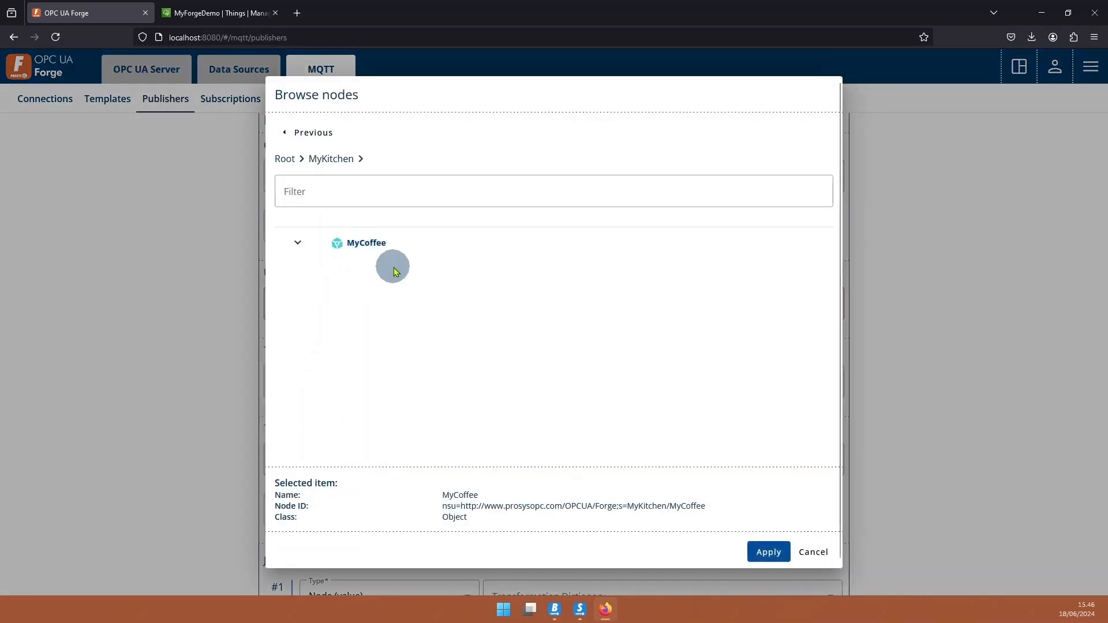
pyautogui.click(775, 552)
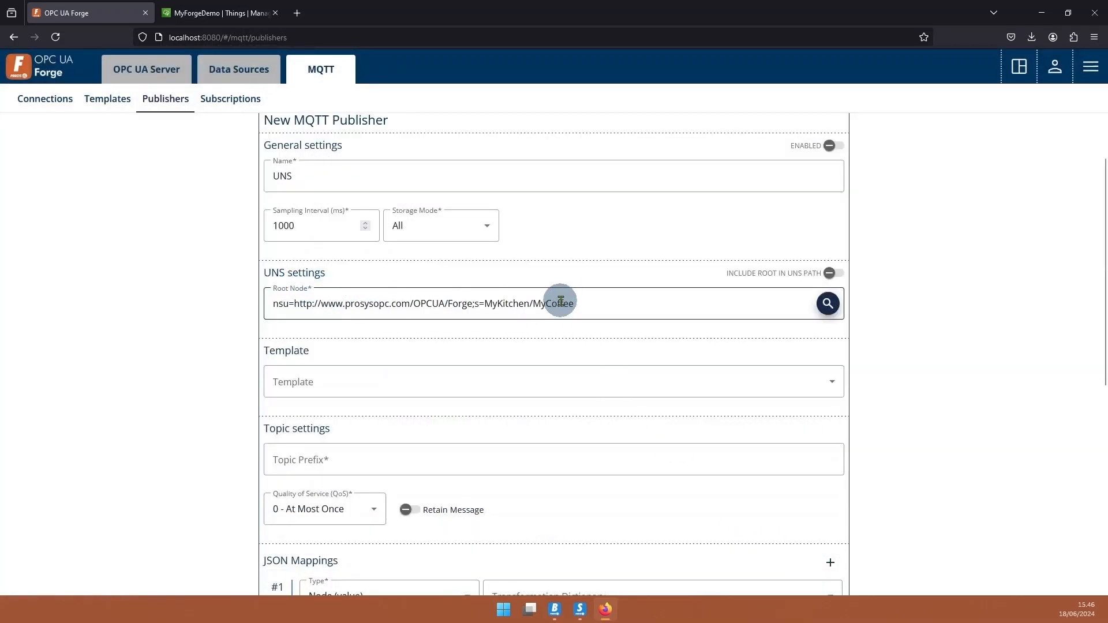
# - Apply the basic UNS template to the new publisher
pyautogui.scroll(2, 391, 258)
pyautogui.scroll(-2, 395, 267)
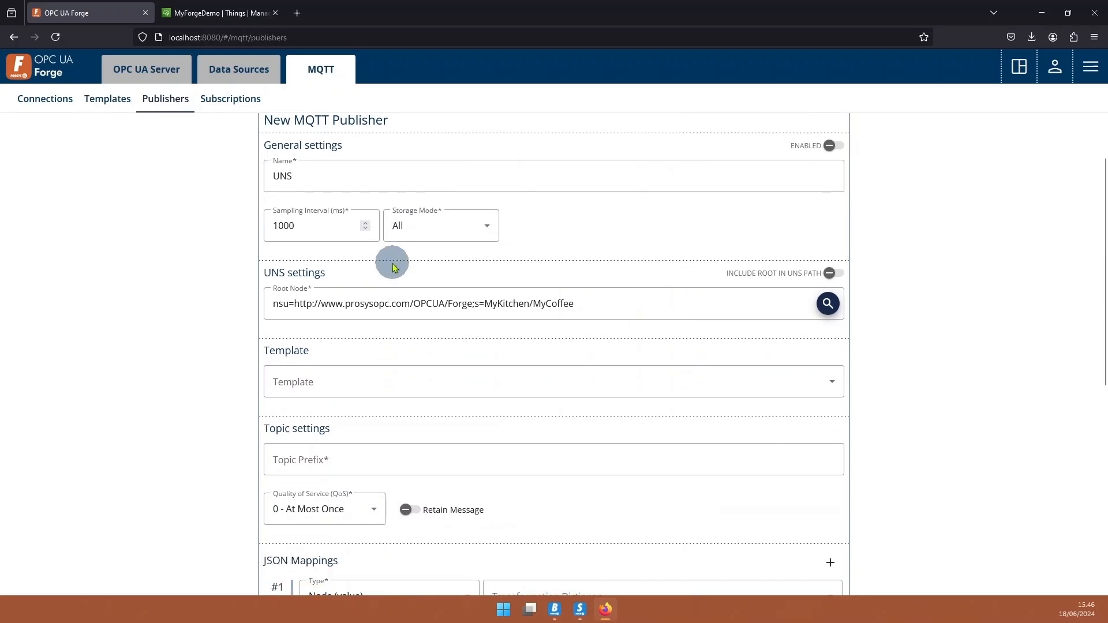
pyautogui.scroll(-2, 376, 340)
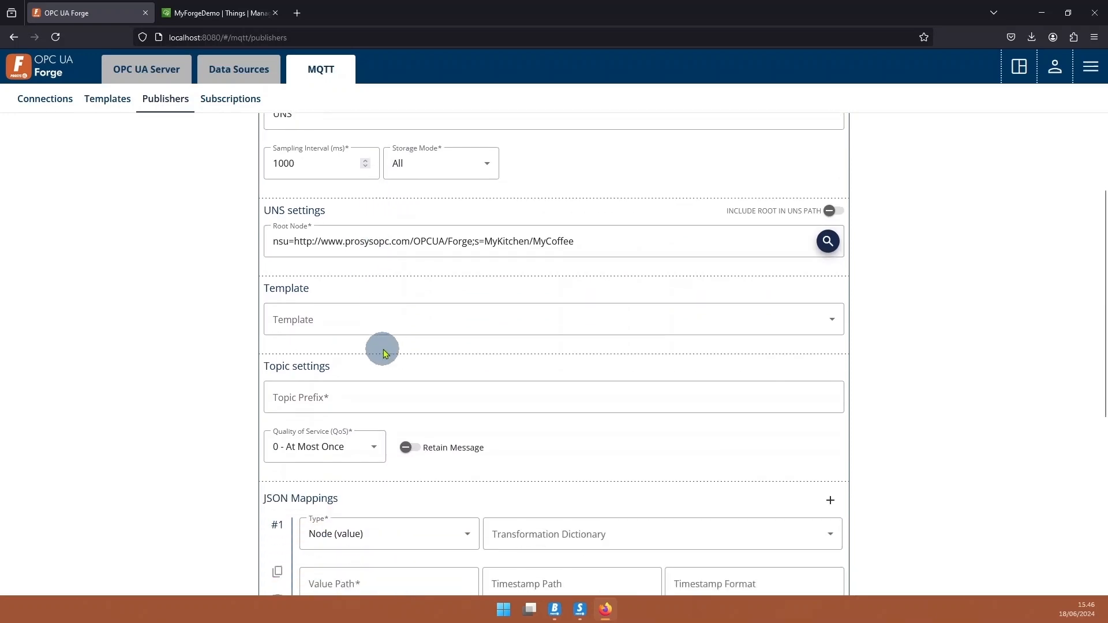
pyautogui.click(352, 311)
pyautogui.click(323, 337)
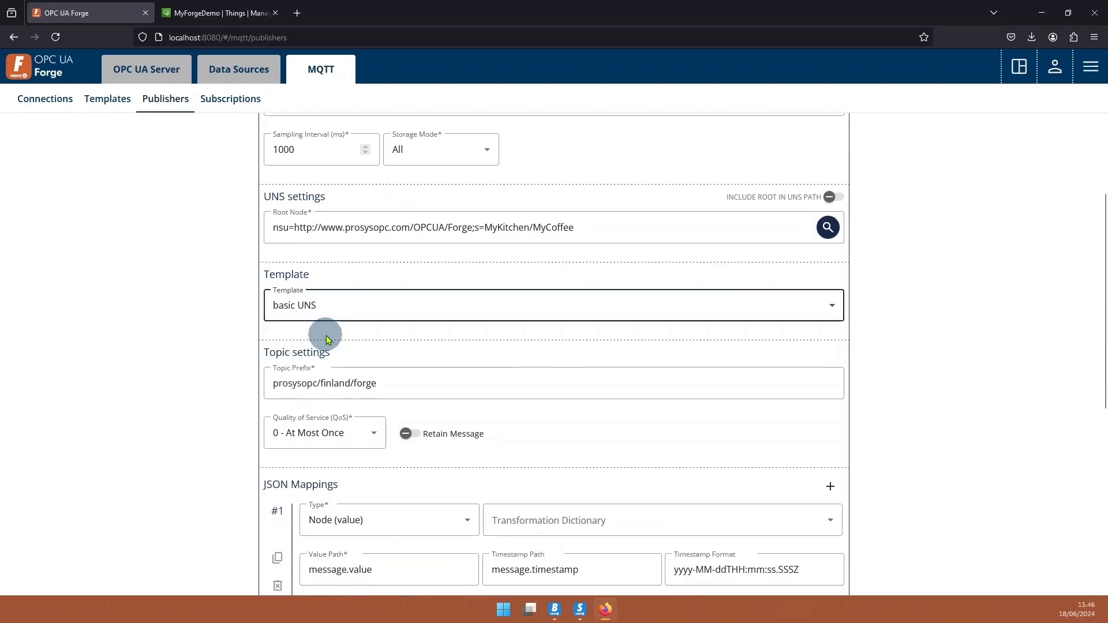
# - Enable the new publisher and include its root node in the UNS path
pyautogui.scroll(-4, 435, 339)
pyautogui.scroll(-4, 465, 346)
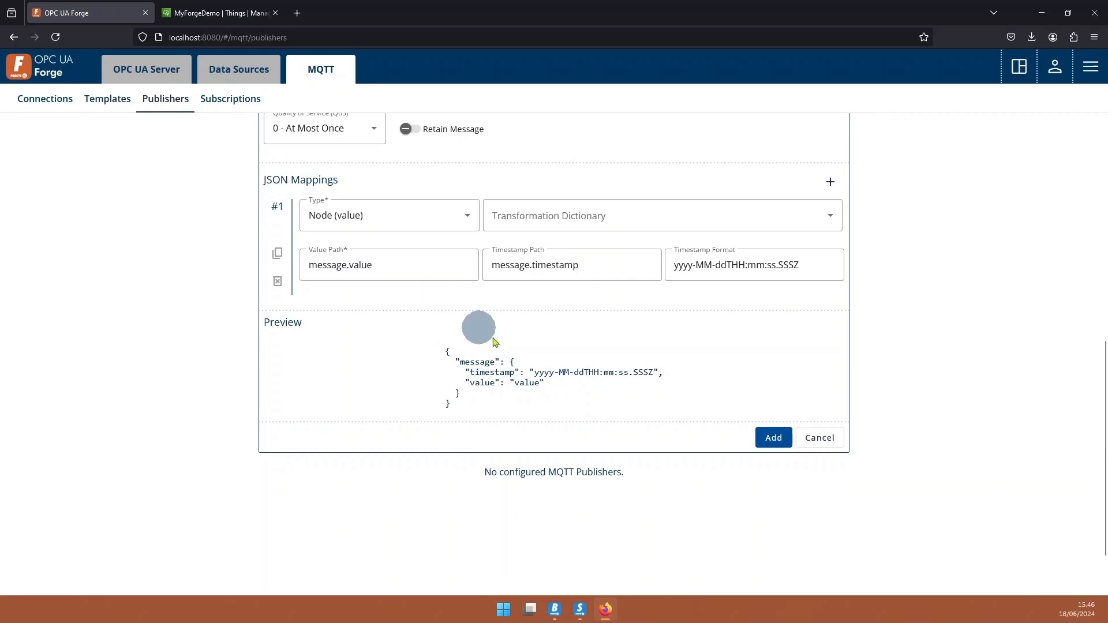
pyautogui.scroll(12, 629, 320)
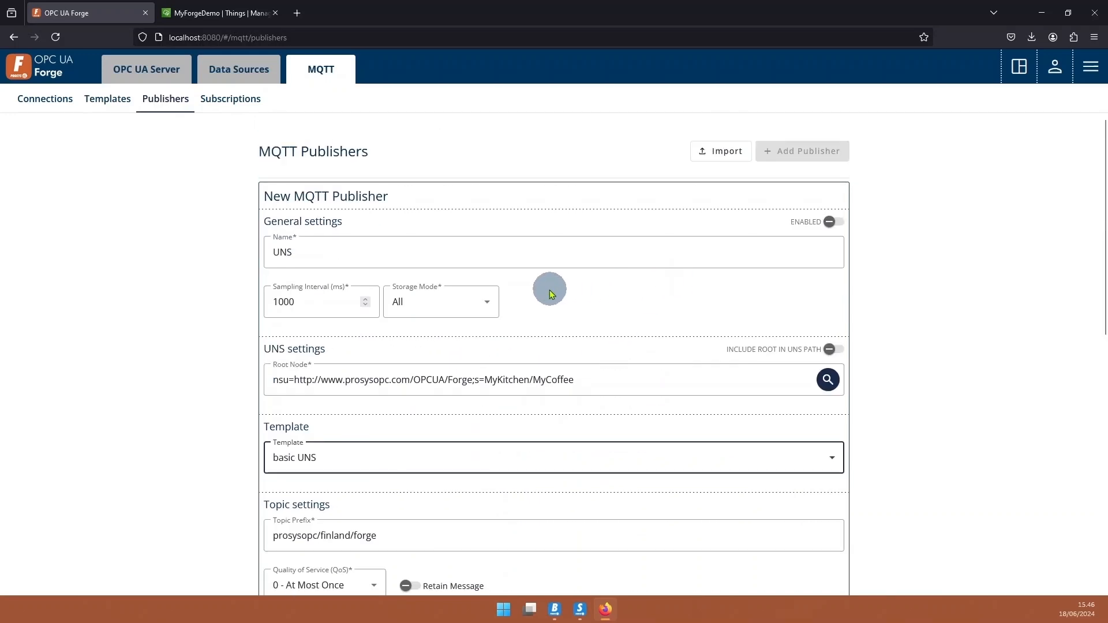
pyautogui.scroll(-4, 588, 342)
pyautogui.scroll(4, 586, 339)
pyautogui.click(834, 221)
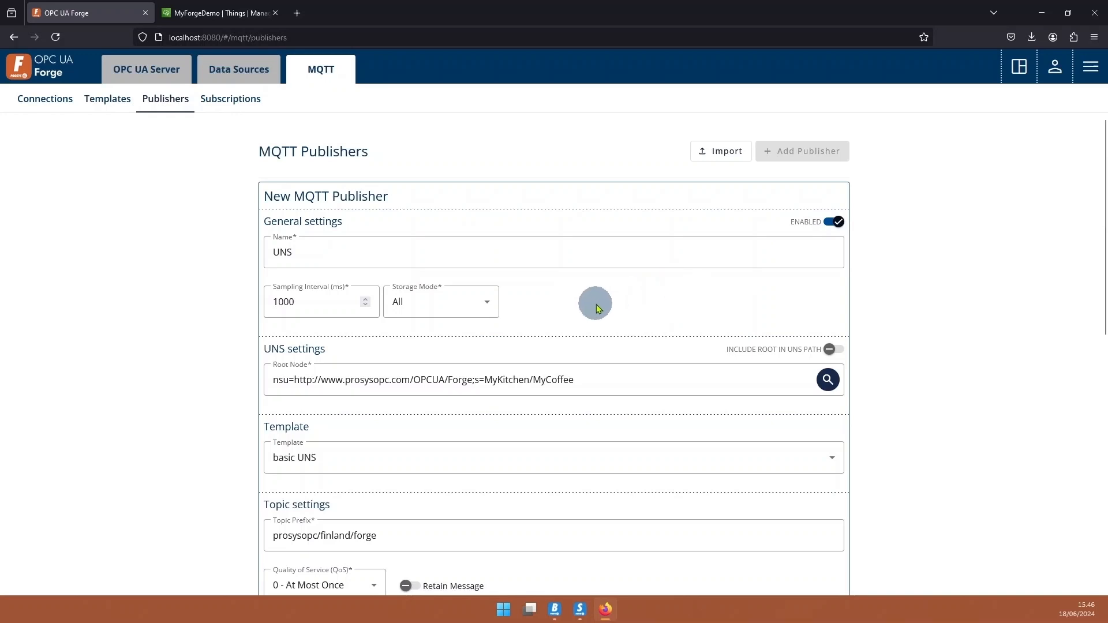
pyautogui.scroll(-2, 594, 303)
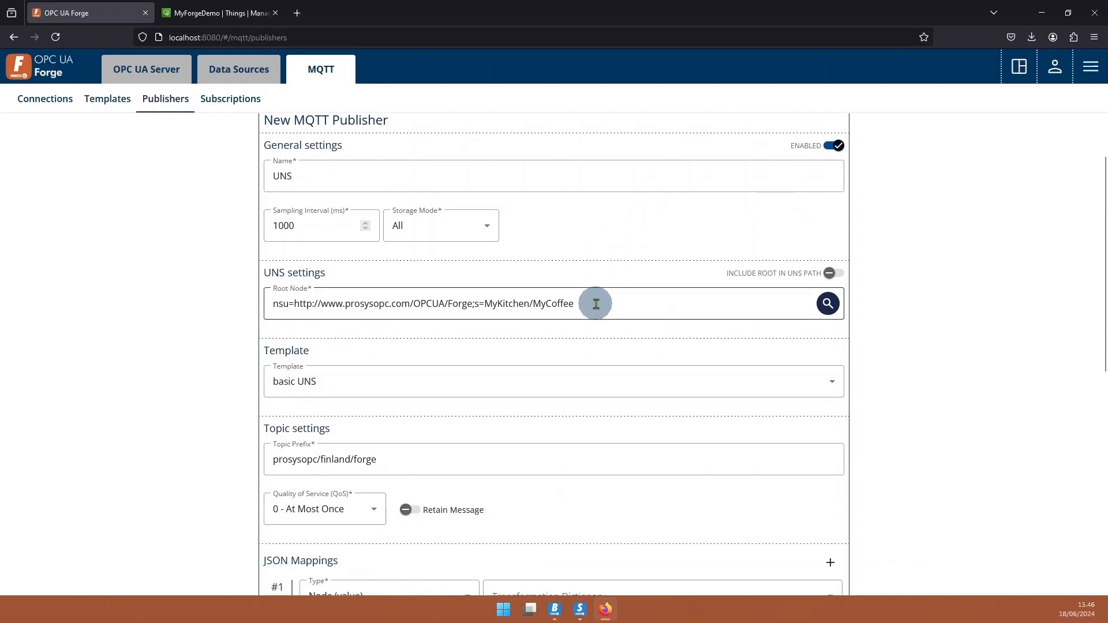
pyautogui.click(834, 274)
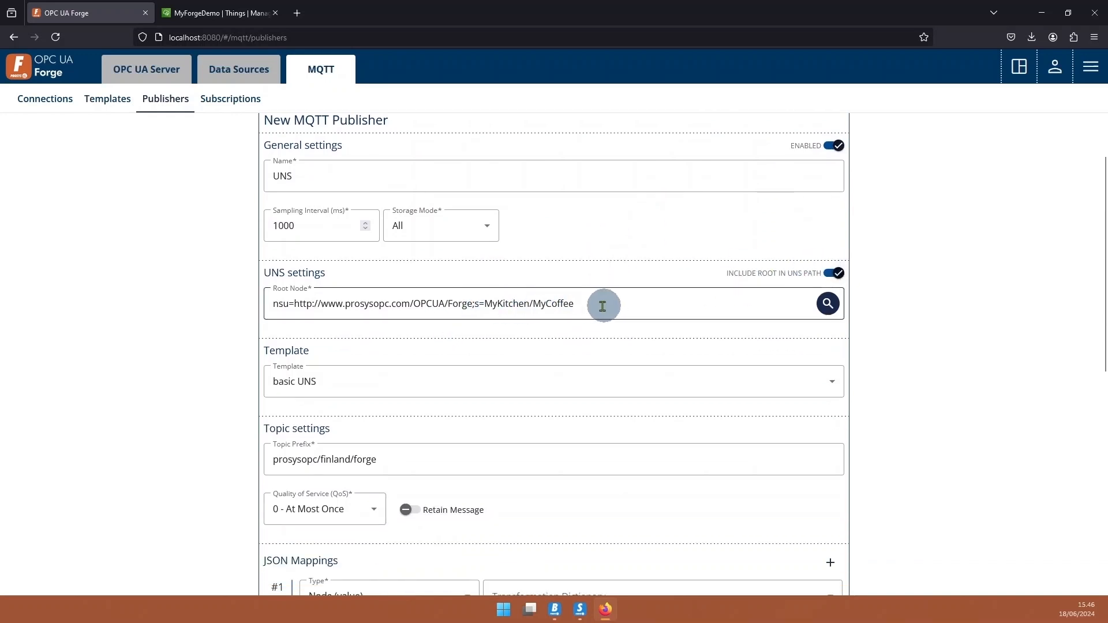
# - Review the topic settings and JSON mapping, and add the UNS publisher
pyautogui.scroll(-6, 490, 327)
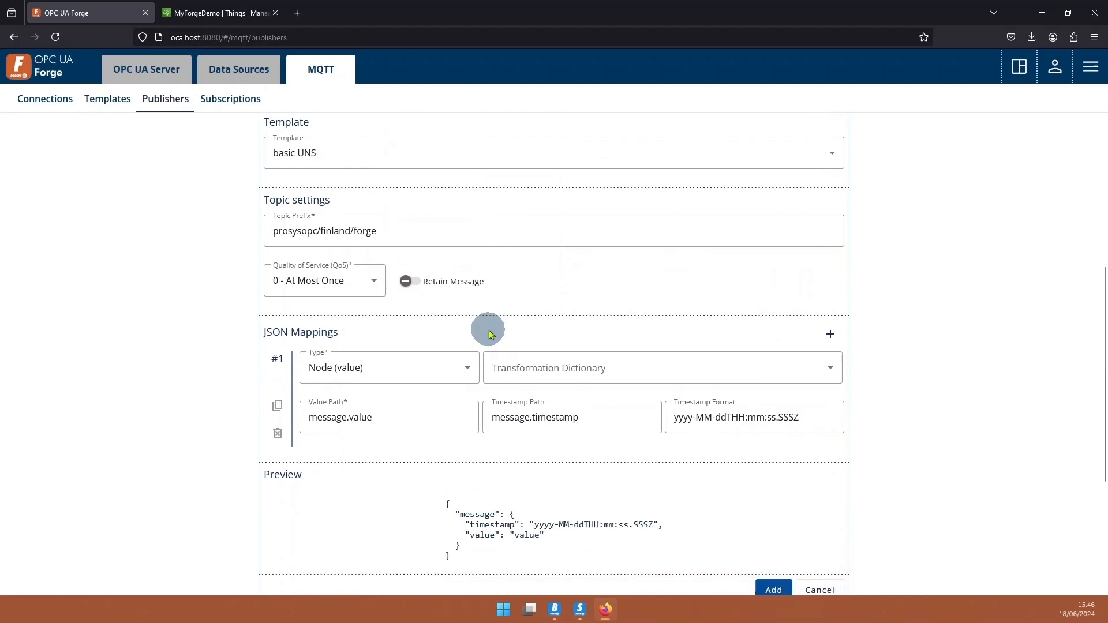
pyautogui.scroll(6, 488, 329)
pyautogui.scroll(-12, 489, 332)
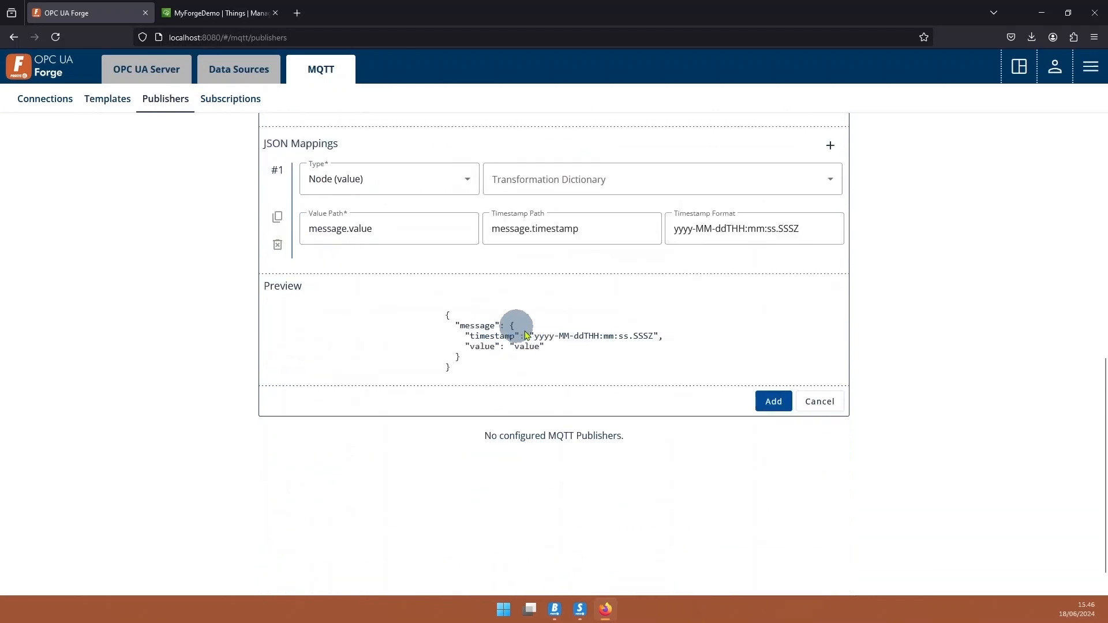
pyautogui.click(772, 374)
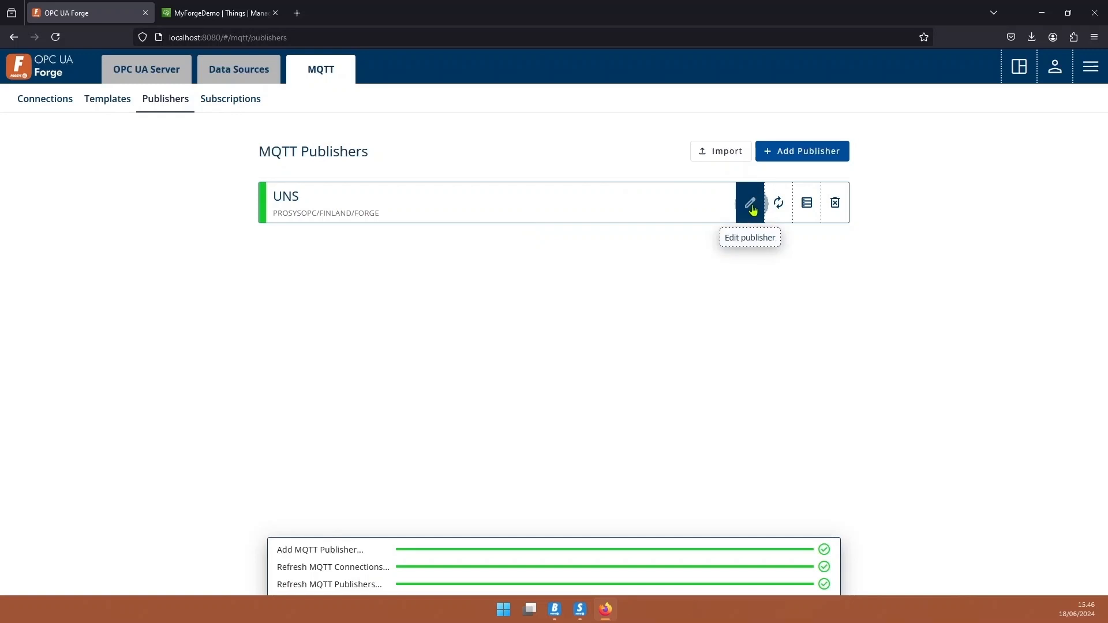
# - Show the UNS publisher's item list to examine its published nodes and their topics
pyautogui.click(805, 205)
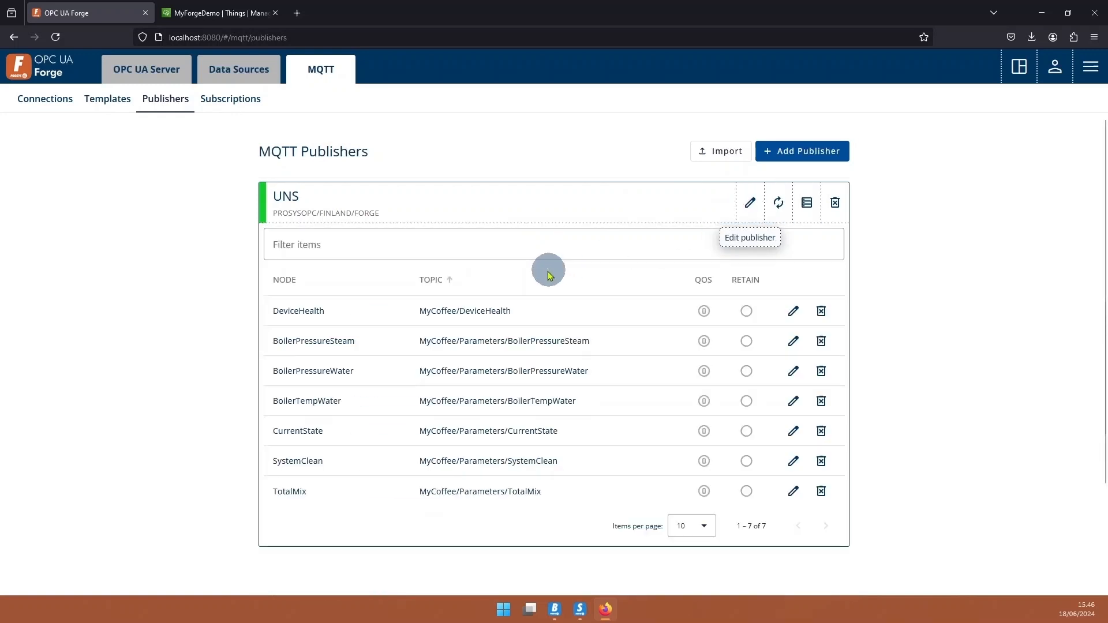
pyautogui.scroll(-2, 450, 321)
pyautogui.scroll(2, 485, 326)
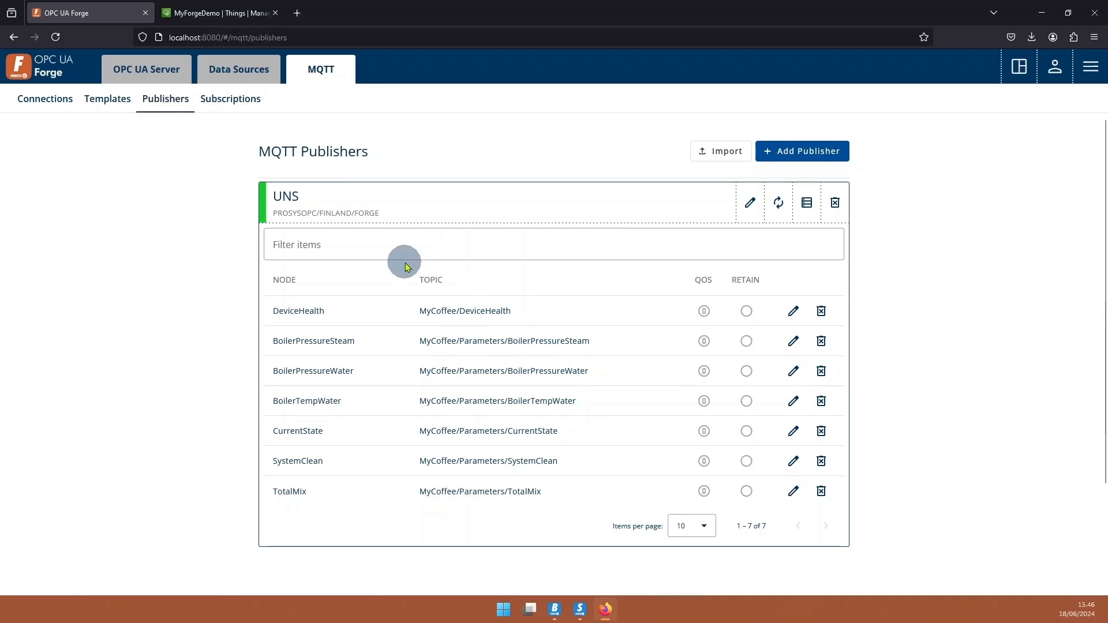
# - Switch to the AWS IoT console and open the MQTT test client to examine the messages arriving under the # subscription
pyautogui.click(218, 17)
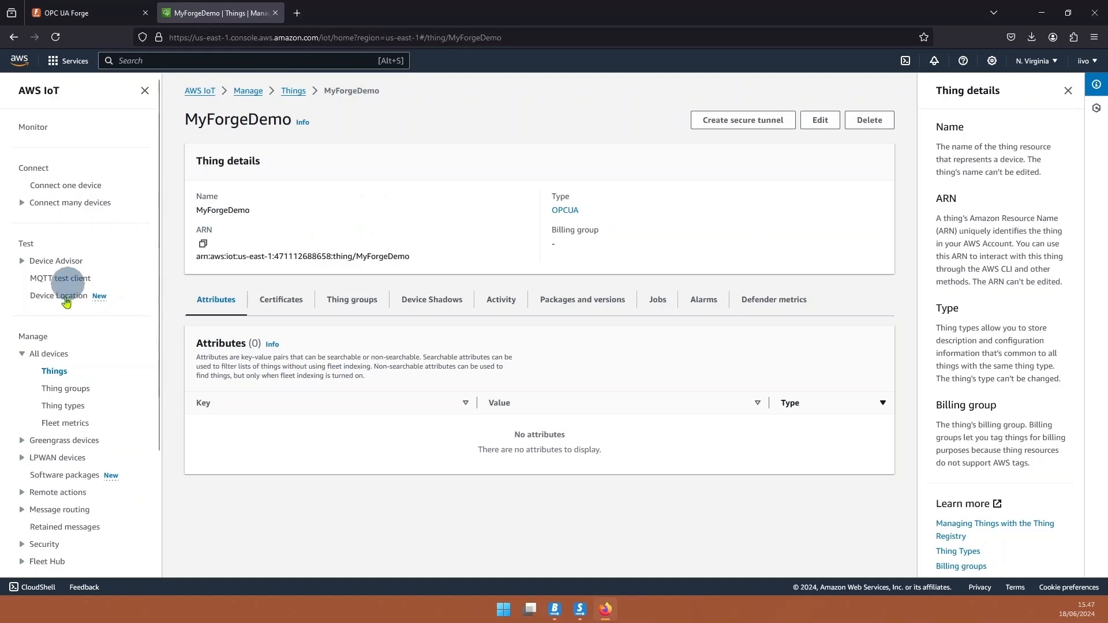
pyautogui.click(61, 280)
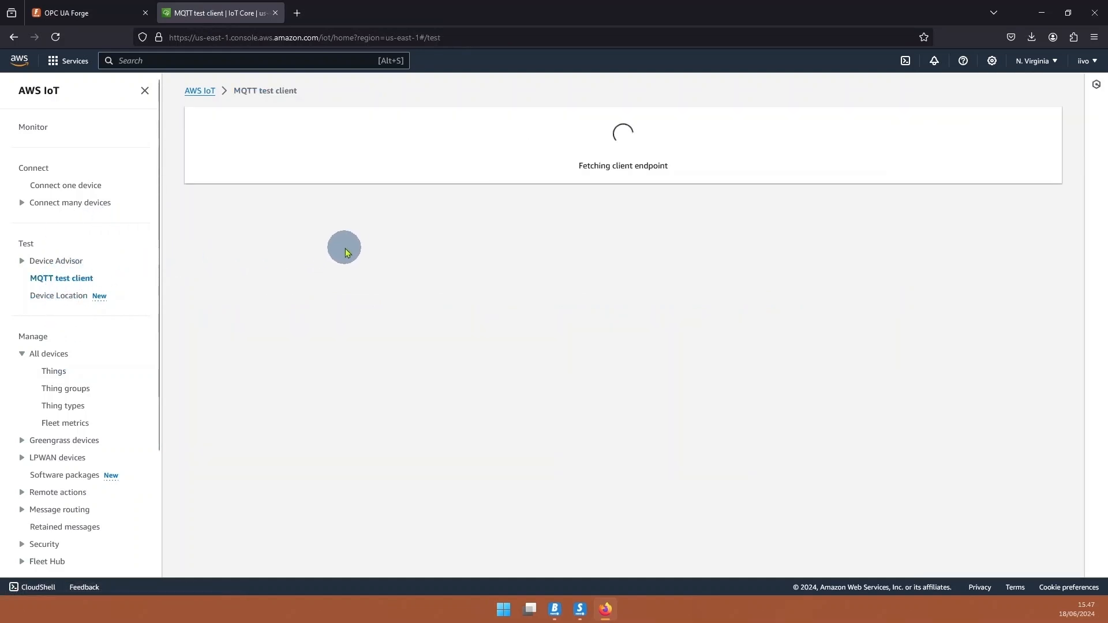
pyautogui.scroll(-3, 296, 254)
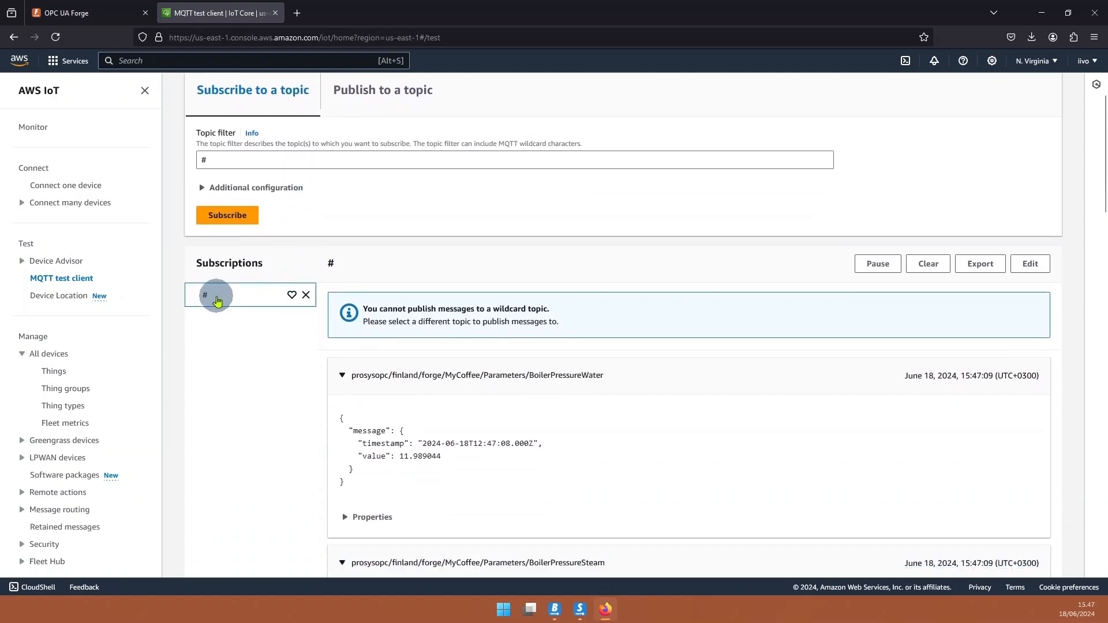
pyautogui.scroll(-2, 338, 335)
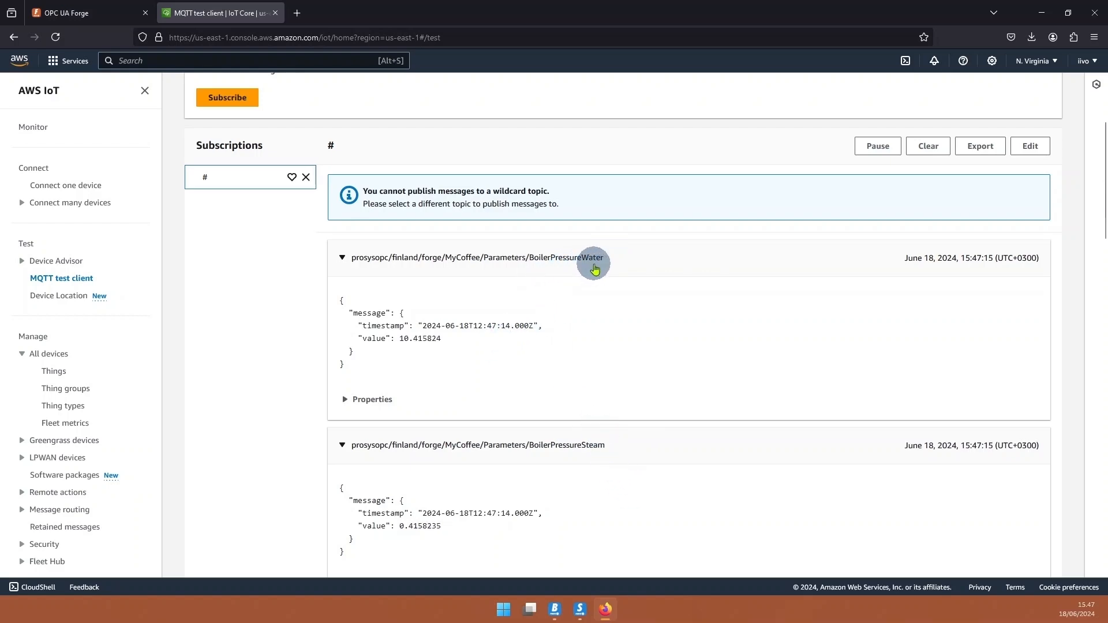
pyautogui.scroll(-2, 426, 336)
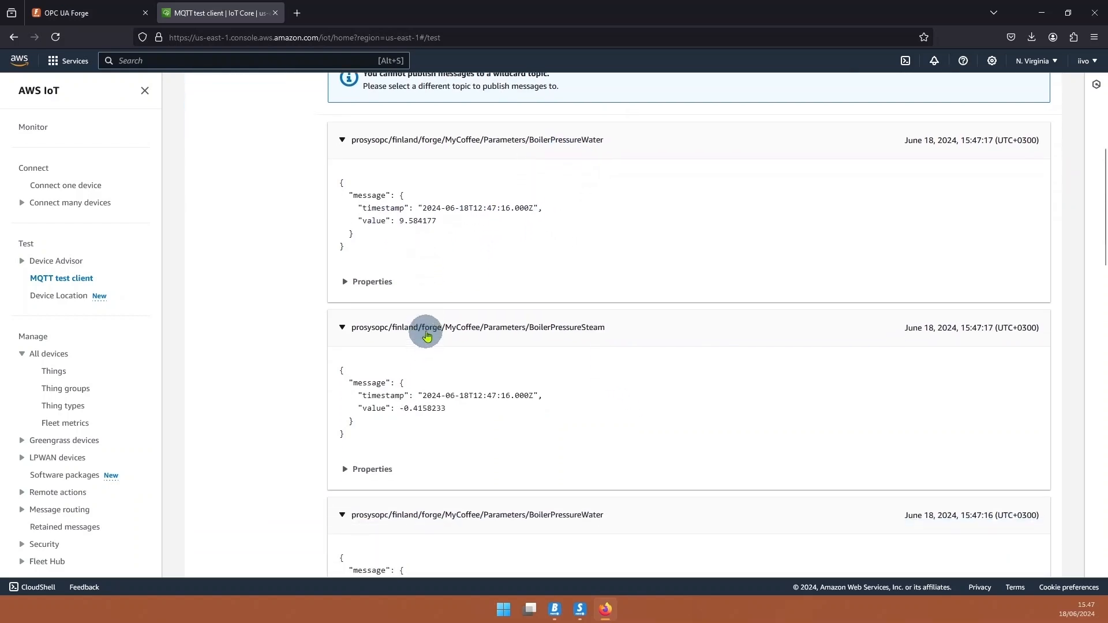
pyautogui.scroll(1, 456, 229)
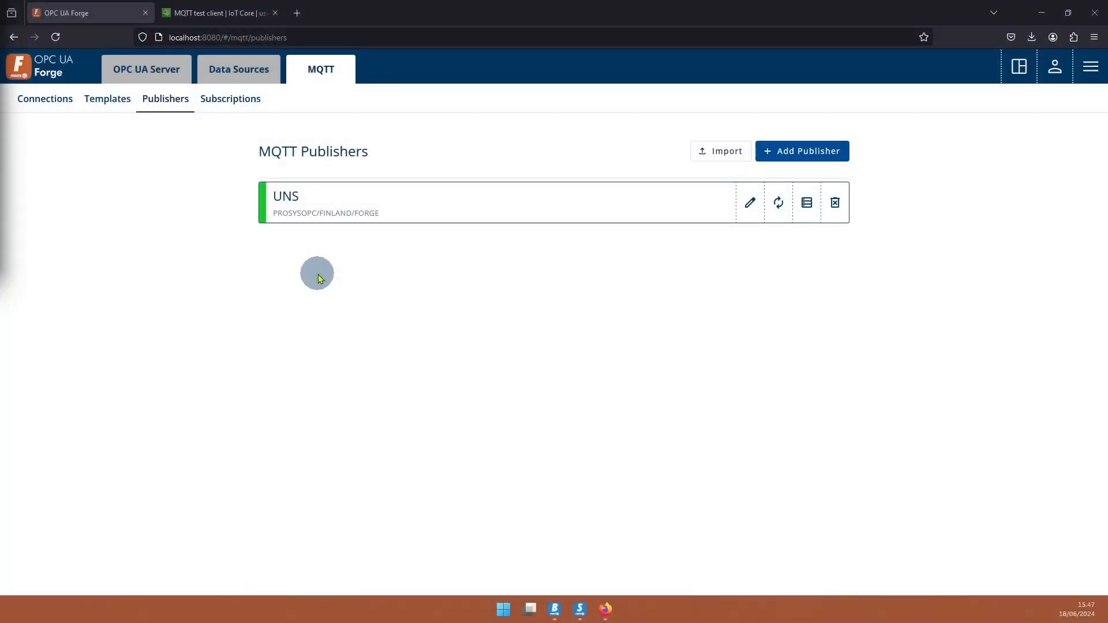
# - Switch to OPC UA Forge and start a new MQTT subscription based on the basic UNS template
pyautogui.click(243, 104)
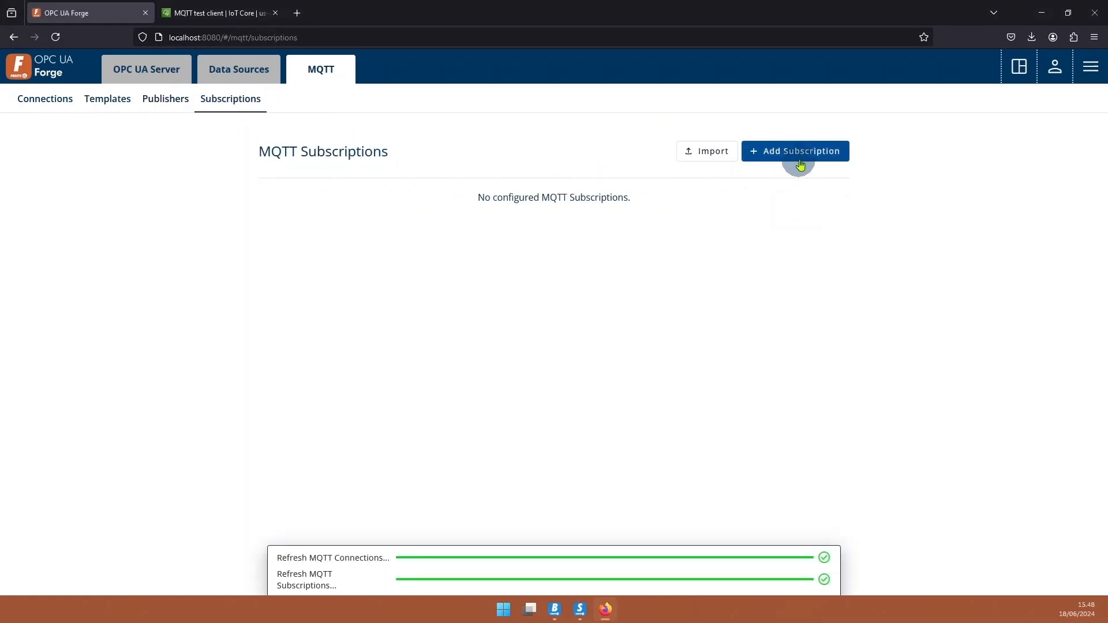
pyautogui.click(801, 165)
pyautogui.click(384, 258)
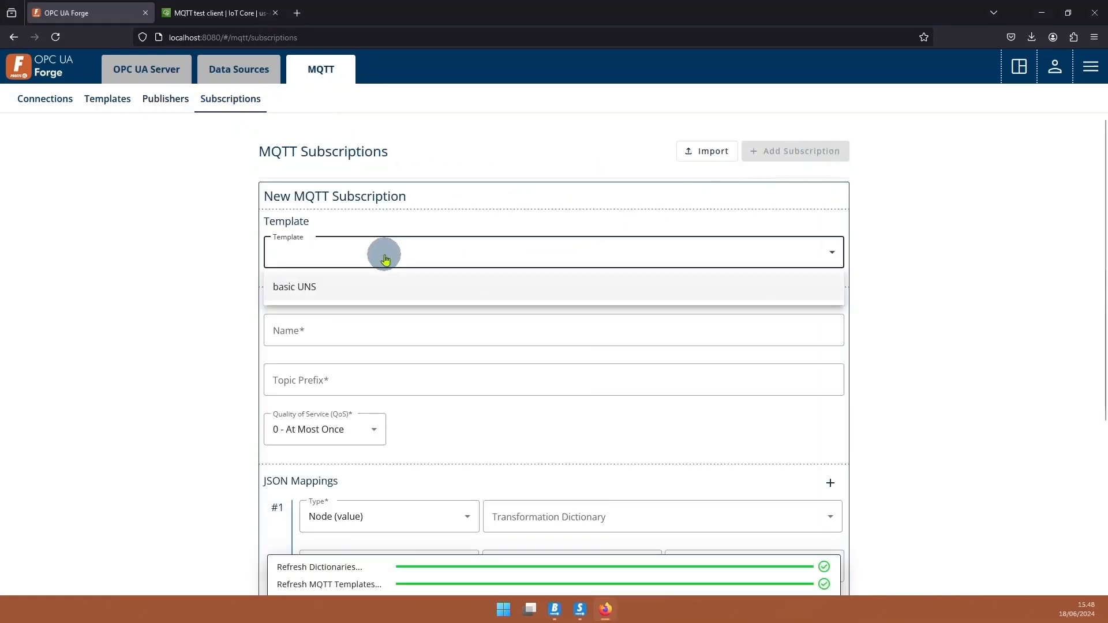
pyautogui.click(337, 286)
pyautogui.scroll(-3, 330, 277)
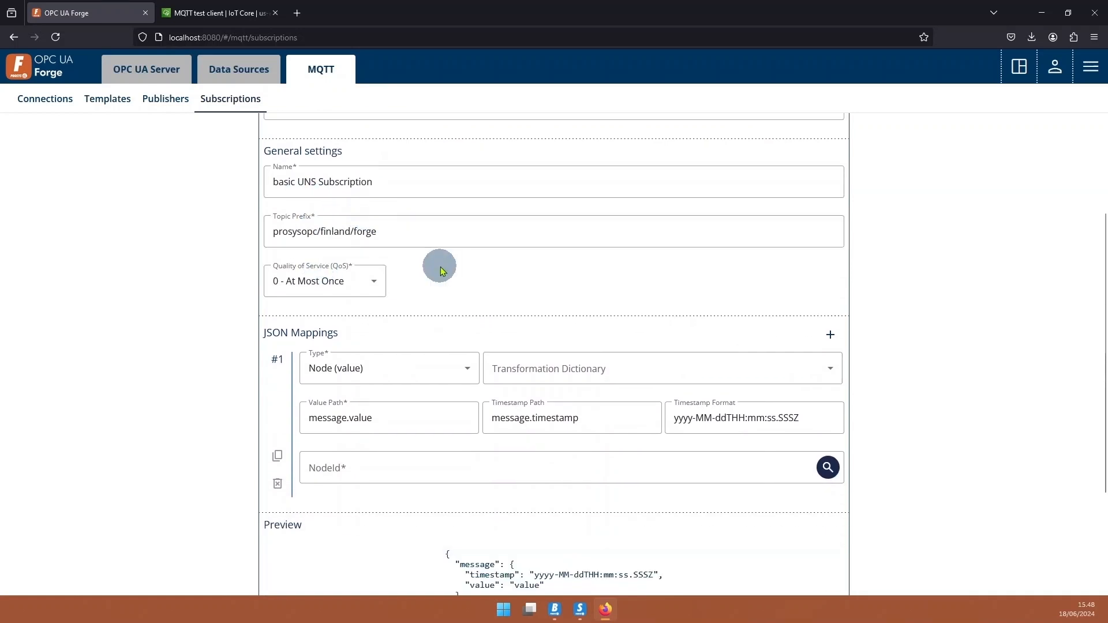
# - Copy the BoilerPressureWater topic from the AWS test client into the subscription's topic prefix: prosysopc/finland/forge/MyCoffee/Parameters/BoilerPressureWater
pyautogui.click(417, 236)
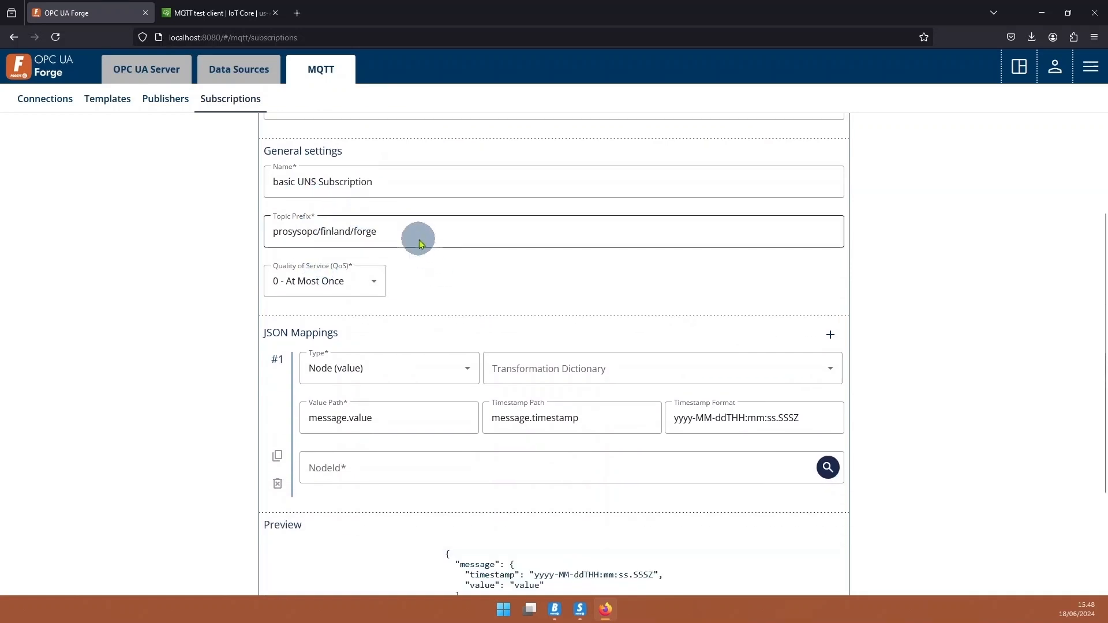
pyautogui.click(175, 10)
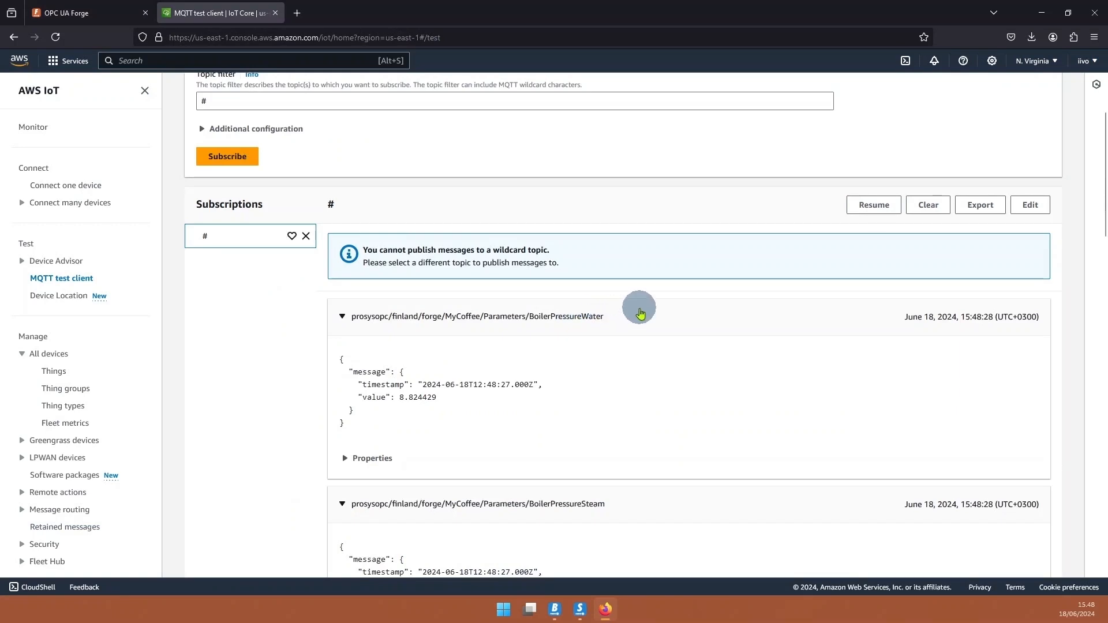
pyautogui.moveTo(614, 314); pyautogui.dragTo(352, 324)
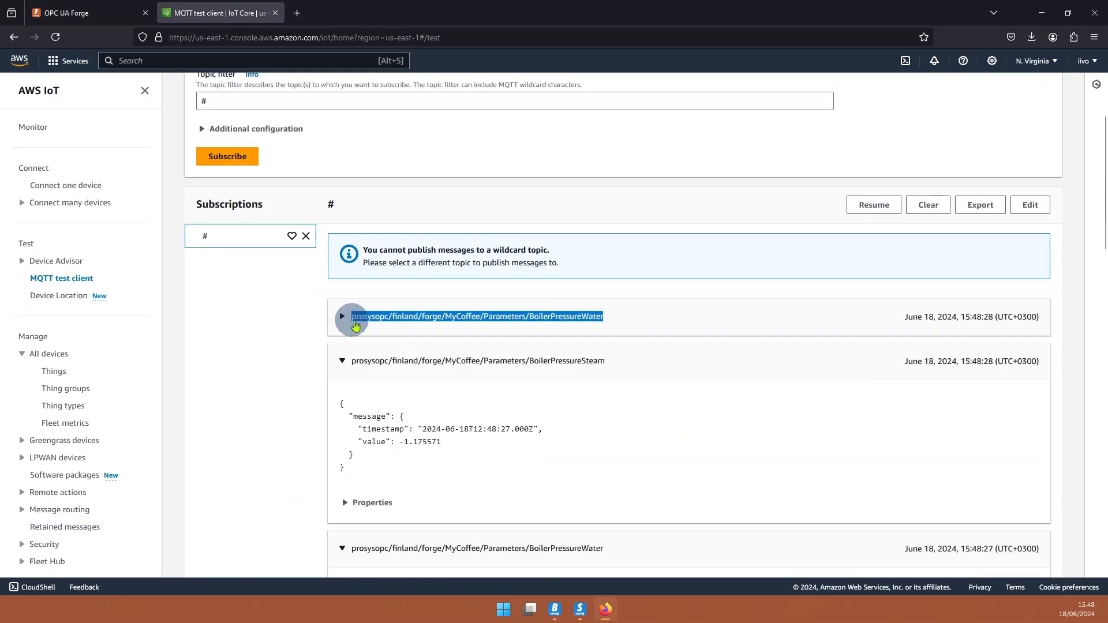
pyautogui.hotkey('ctrl', 'c')
pyautogui.hotkey('ctrl', 'Tab')
pyautogui.hotkey('ctrl', 'v')
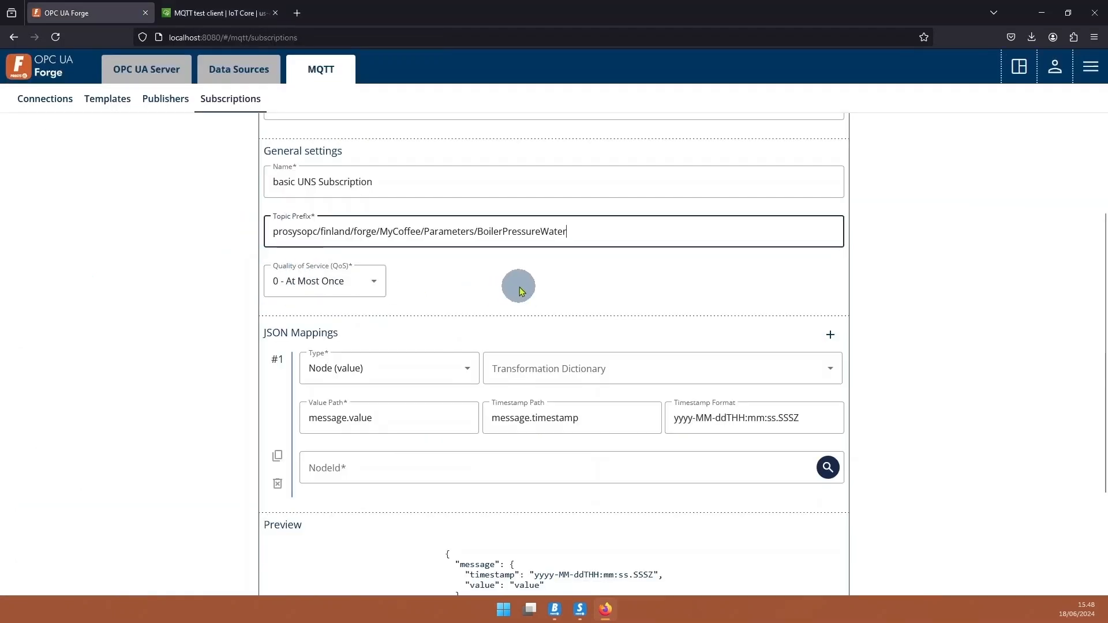
# - Review the subscription's topic prefix, JSON mapping and message preview
pyautogui.scroll(-2, 534, 287)
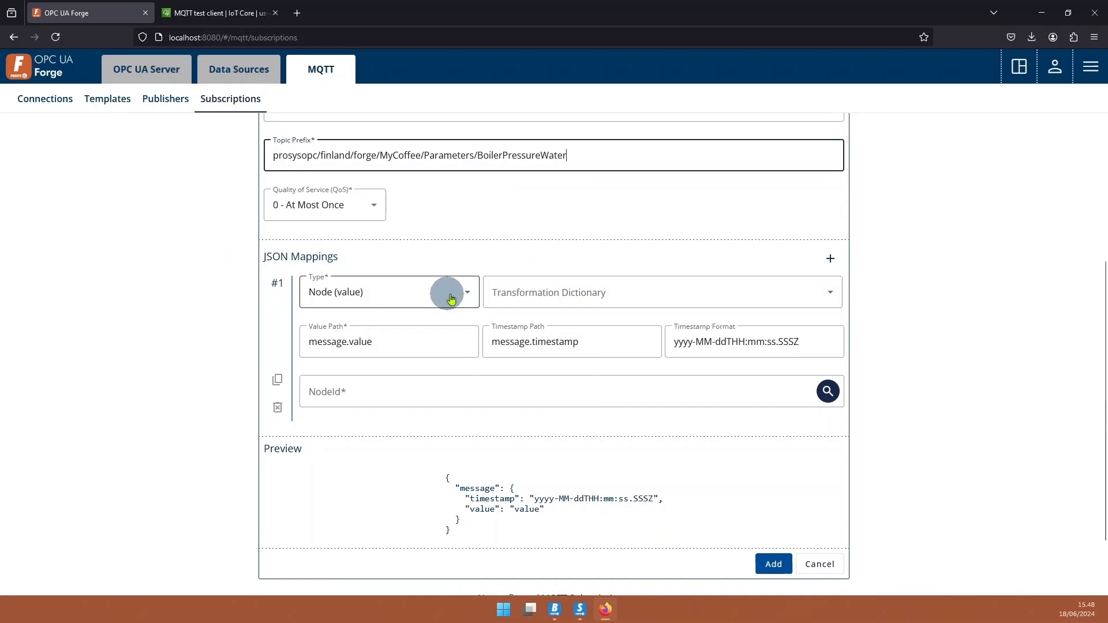
pyautogui.scroll(-2, 444, 300)
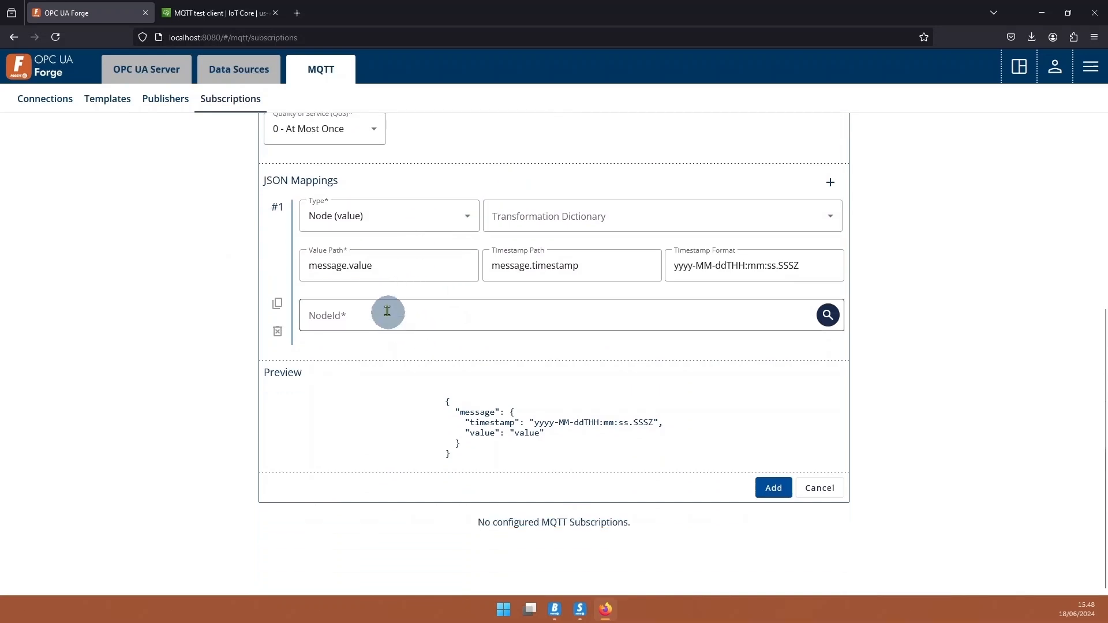
pyautogui.scroll(3, 389, 314)
pyautogui.scroll(1, 386, 312)
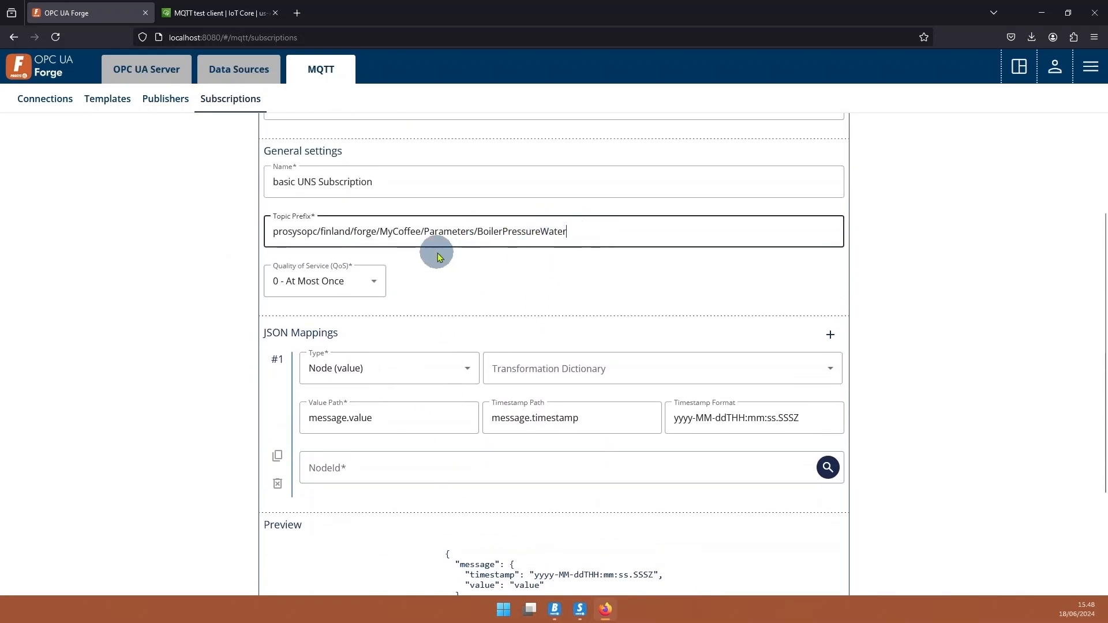
pyautogui.scroll(-4, 364, 310)
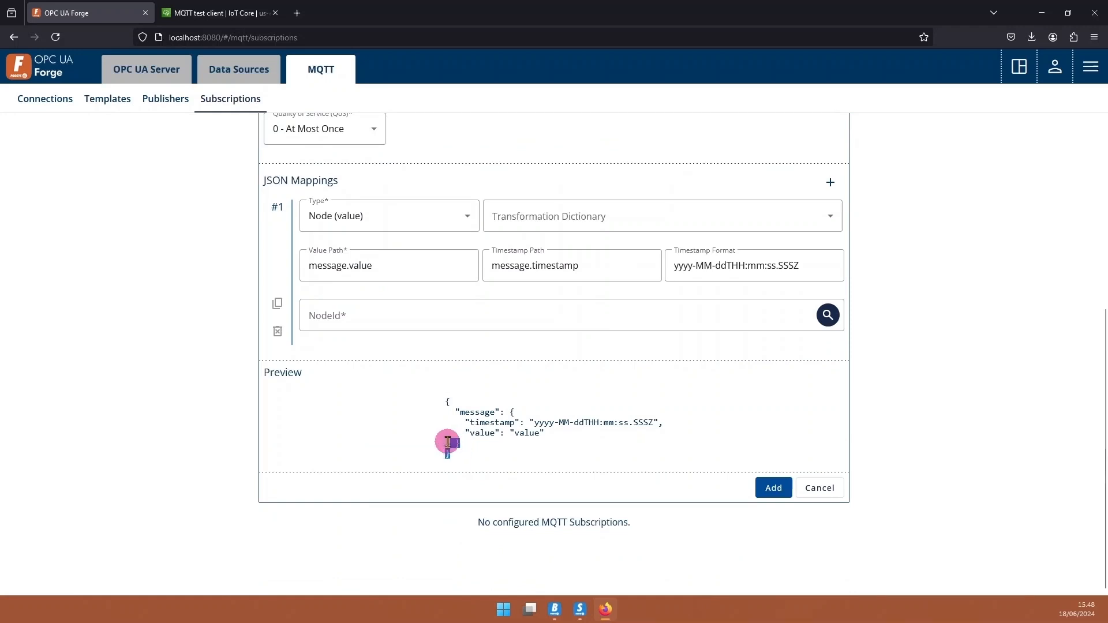
pyautogui.moveTo(448, 443); pyautogui.dragTo(448, 406)
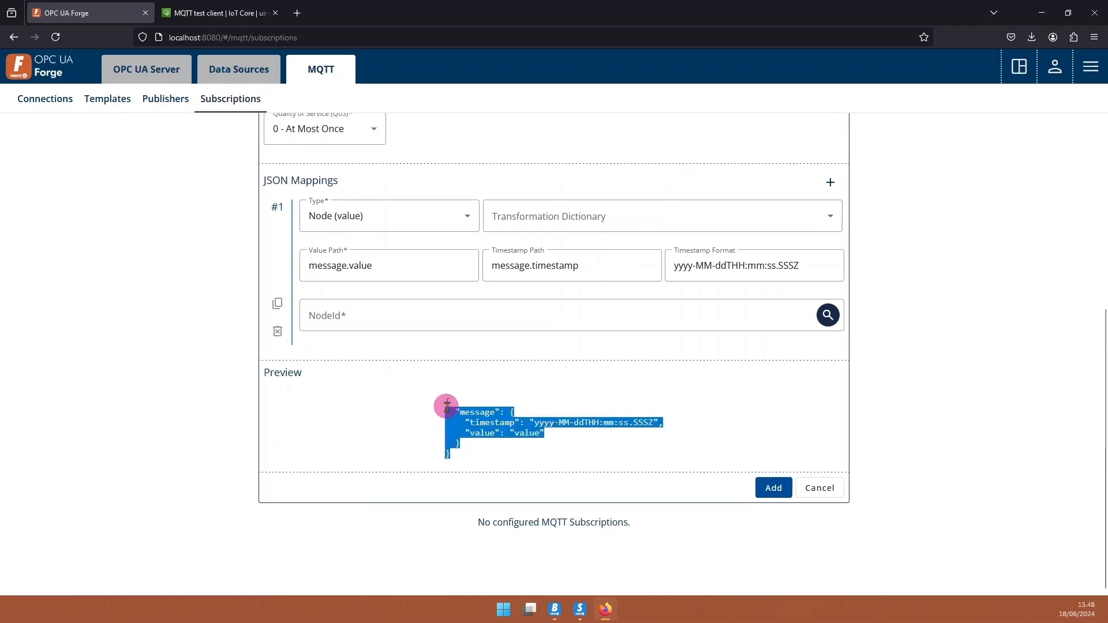
# - Assign the BoilerTempWater variable under MyKitchen, MyCoffee, Parameters as the target node of the JSON mapping
pyautogui.click(426, 329)
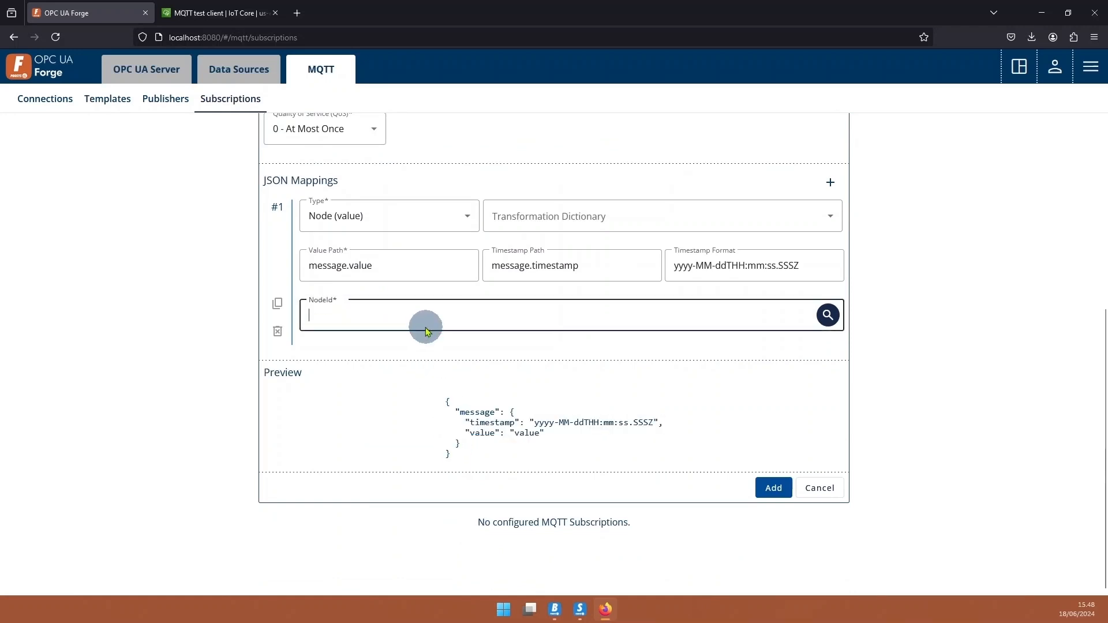
pyautogui.click(828, 316)
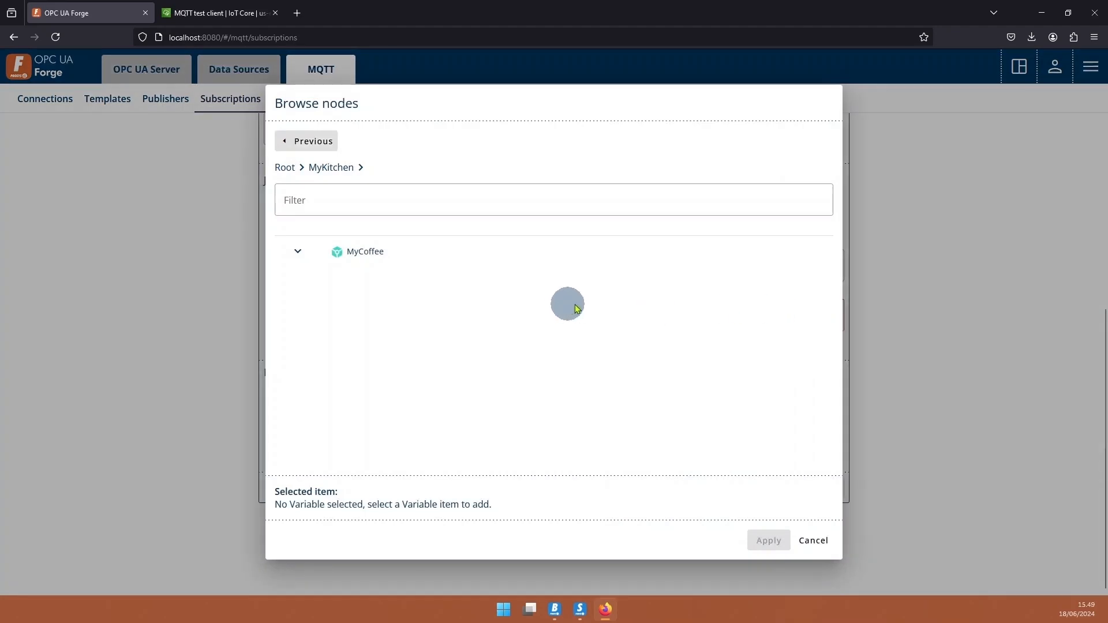
pyautogui.click(293, 255)
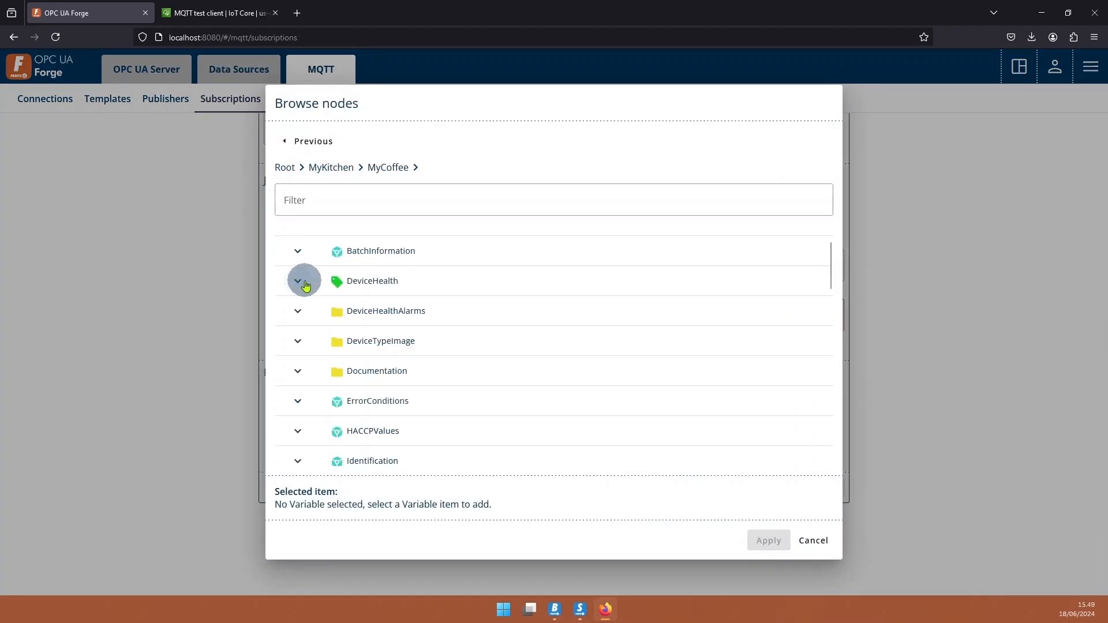
pyautogui.scroll(-4, 304, 283)
pyautogui.scroll(-1, 304, 284)
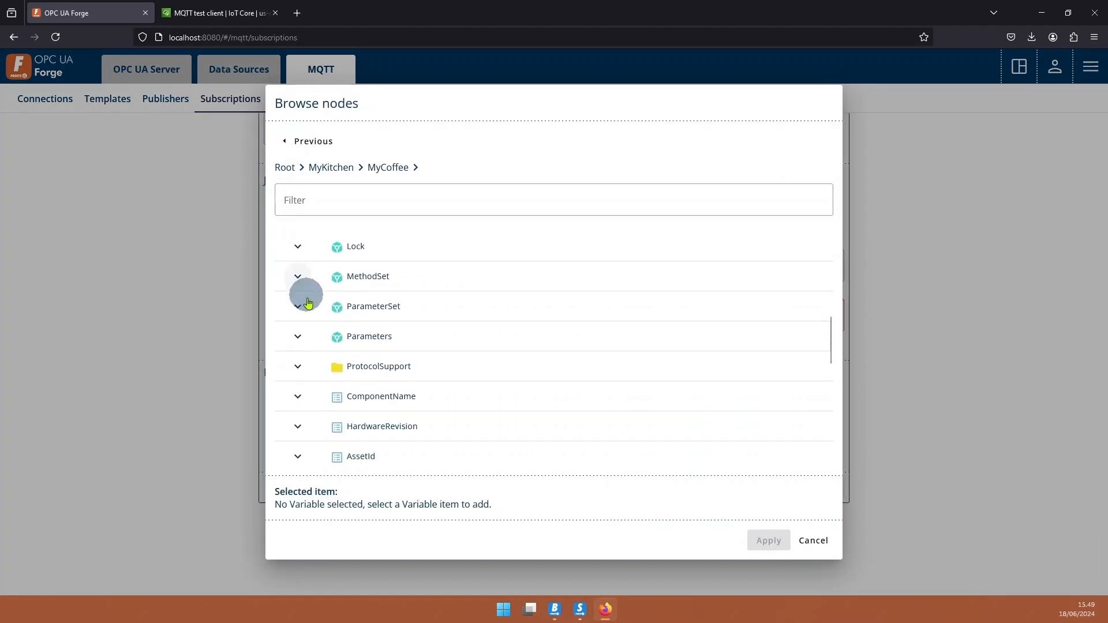
pyautogui.click(293, 332)
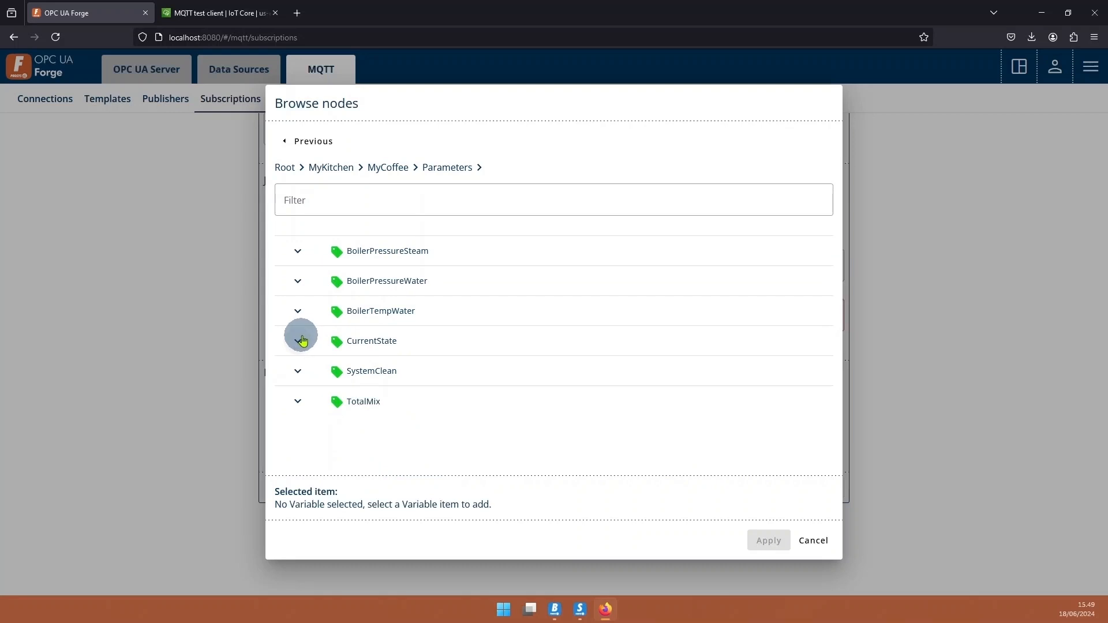
pyautogui.click(391, 316)
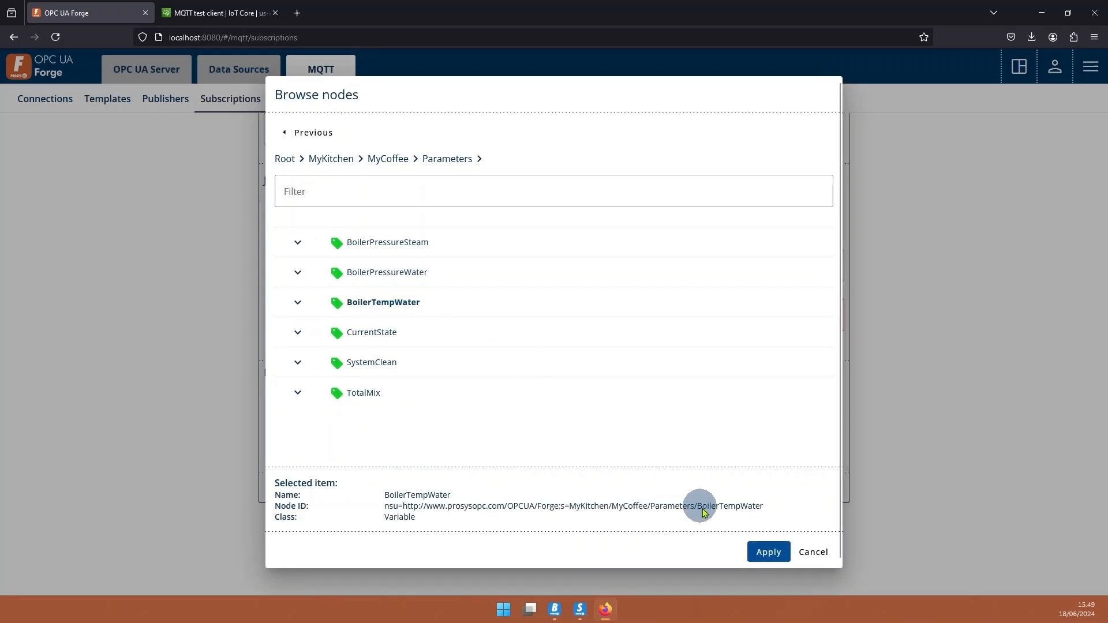
pyautogui.click(769, 553)
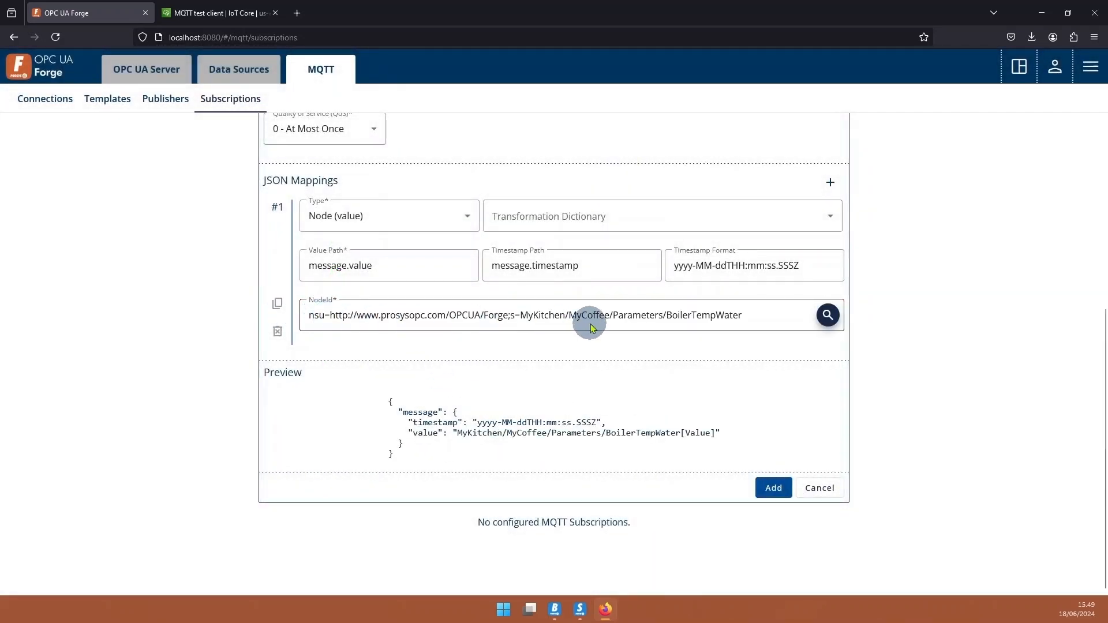
# - Check the completed subscription settings and add the basic UNS Subscription
pyautogui.scroll(4, 589, 321)
pyautogui.scroll(-4, 595, 335)
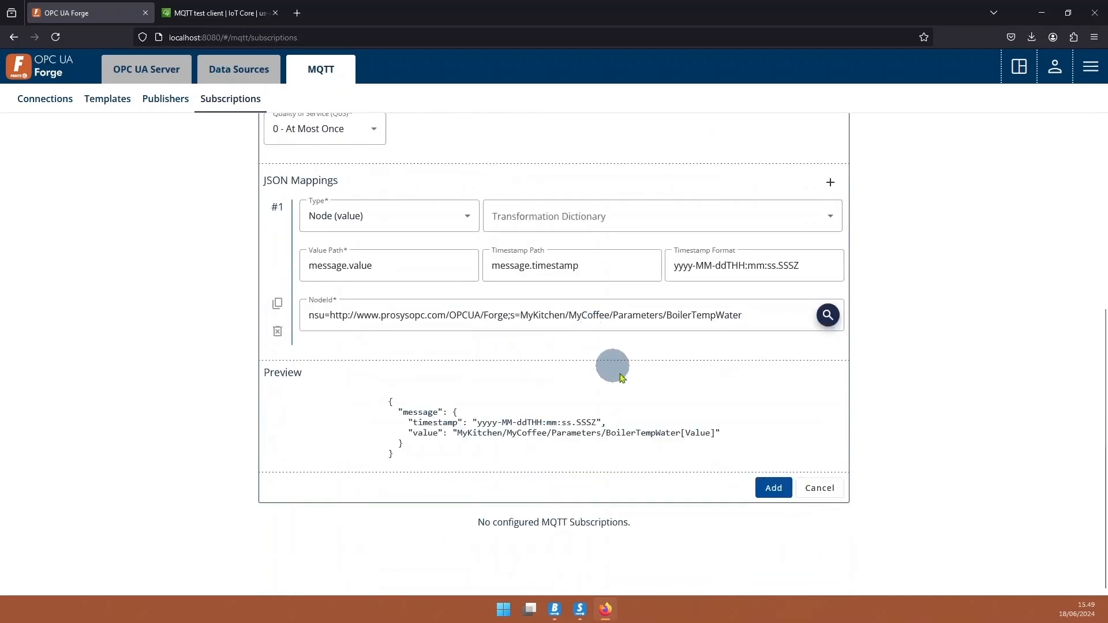
pyautogui.click(780, 495)
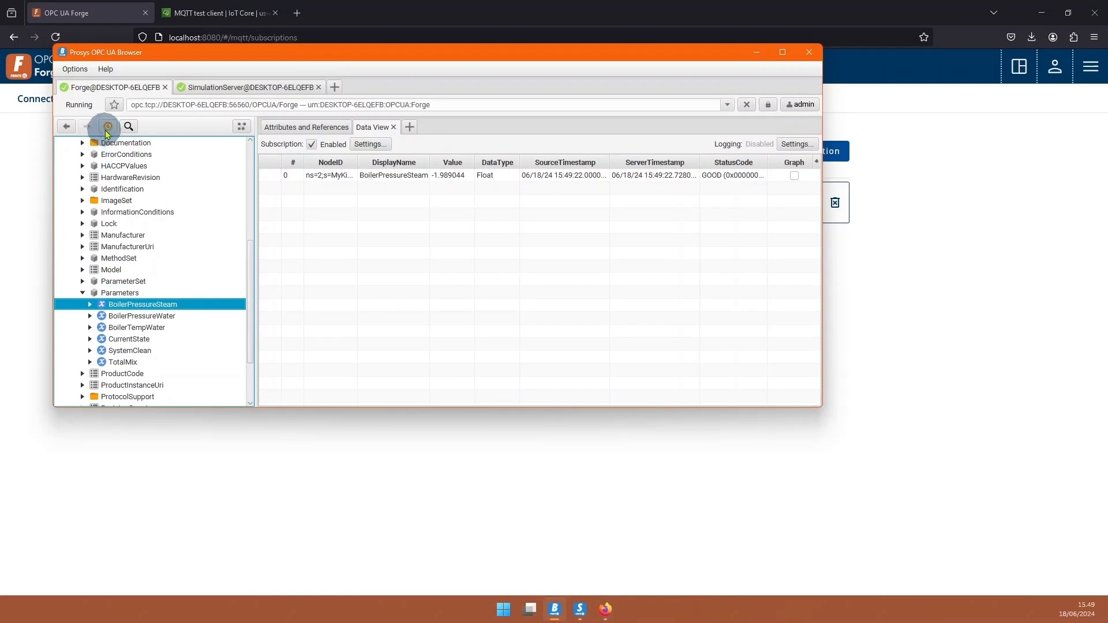
# - In Prosys OPC UA Browser, refresh the Forge address space and expand MyKitchen, MyCoffee and its Parameters
pyautogui.scroll(6, 118, 179)
pyautogui.click(92, 145)
pyautogui.click(108, 126)
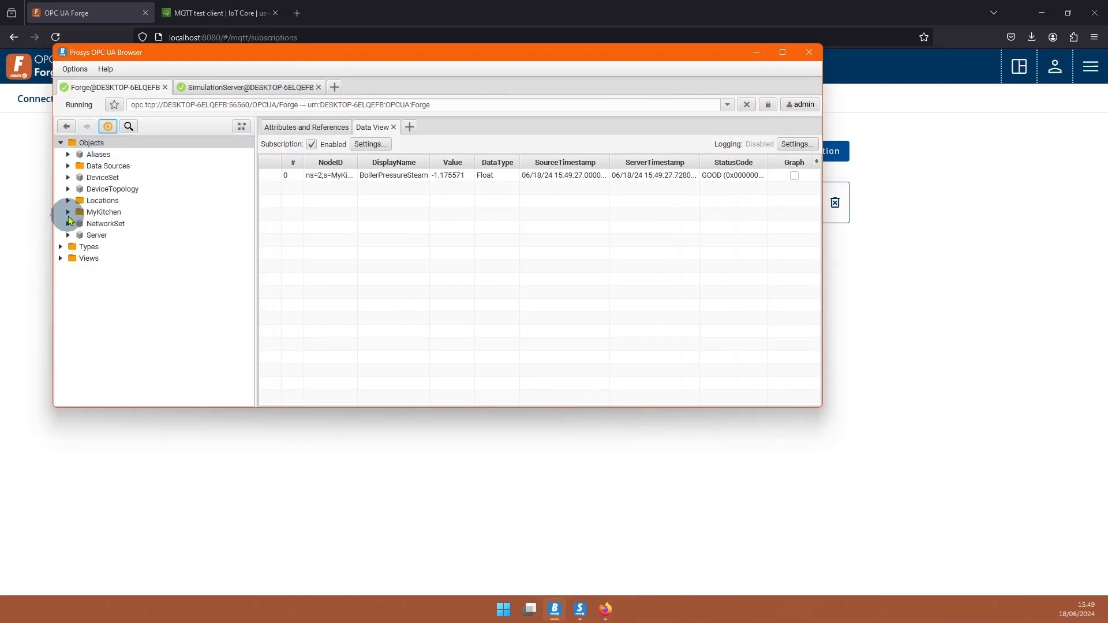
pyautogui.click(68, 213)
pyautogui.click(75, 224)
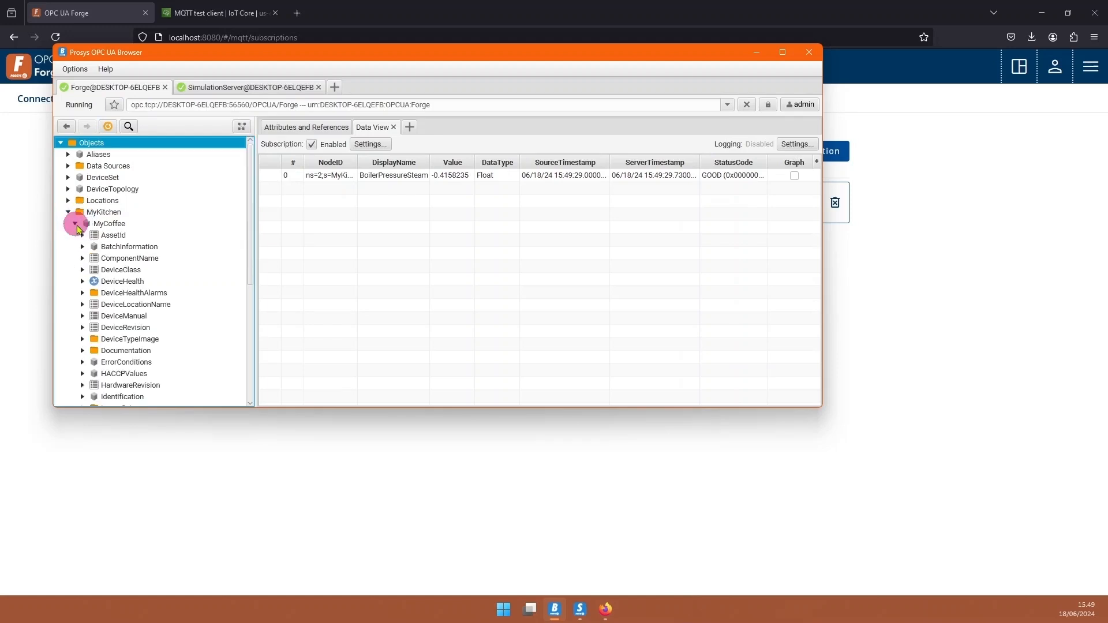
pyautogui.scroll(-6, 81, 231)
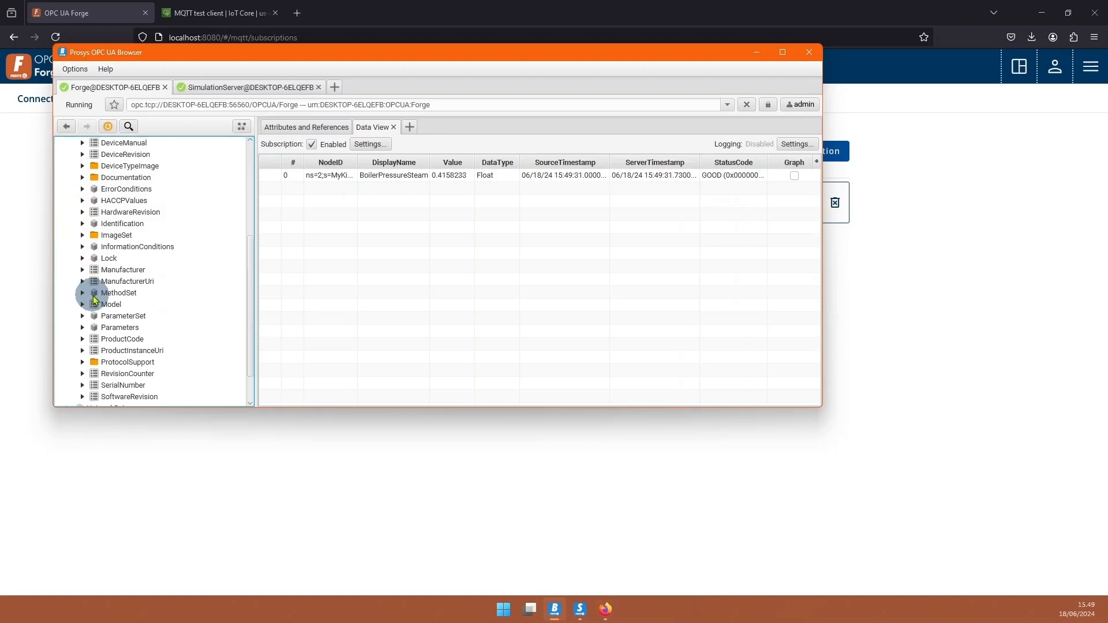
pyautogui.click(83, 293)
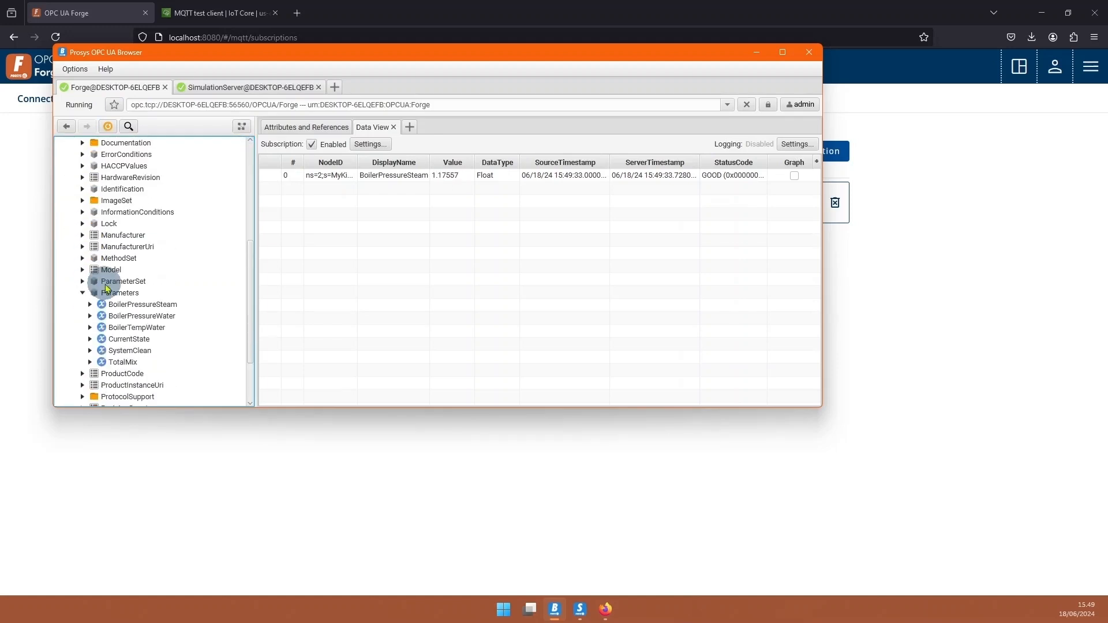
# - Monitor the BoilerTempWater variable in the data view to examine its incoming values
pyautogui.scroll(-1, 125, 291)
pyautogui.rightClick(149, 296)
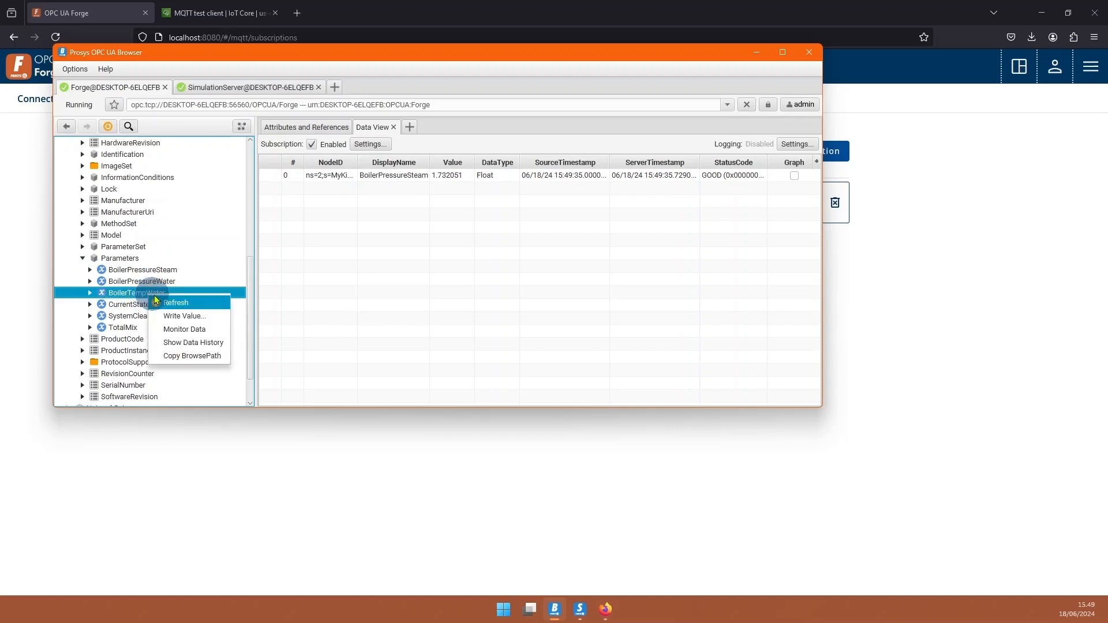
pyautogui.click(211, 303)
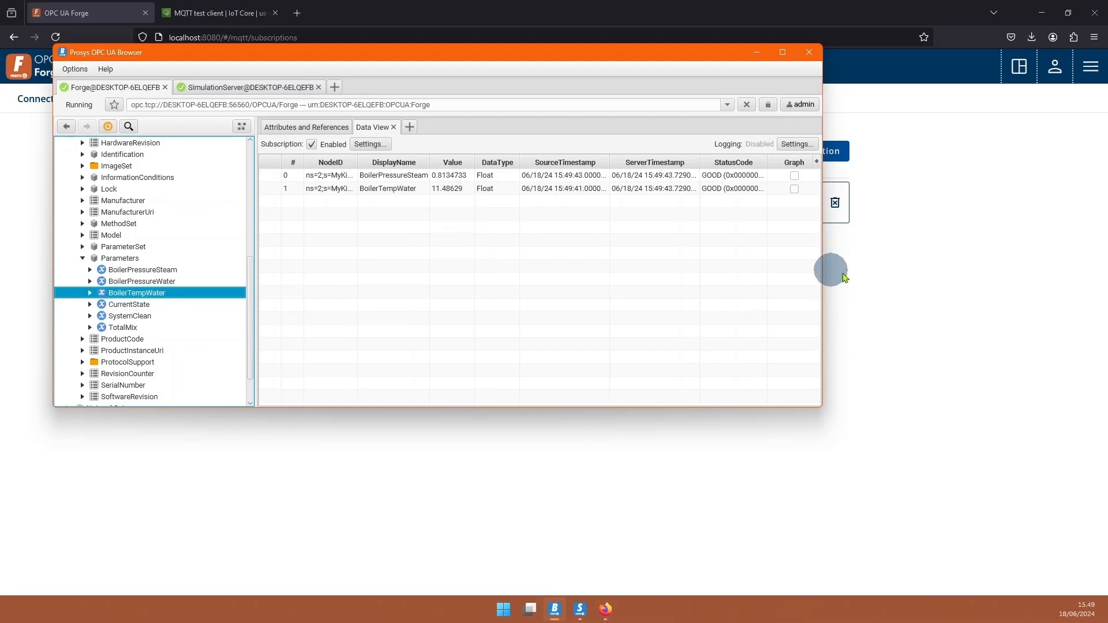
pyautogui.click(826, 283)
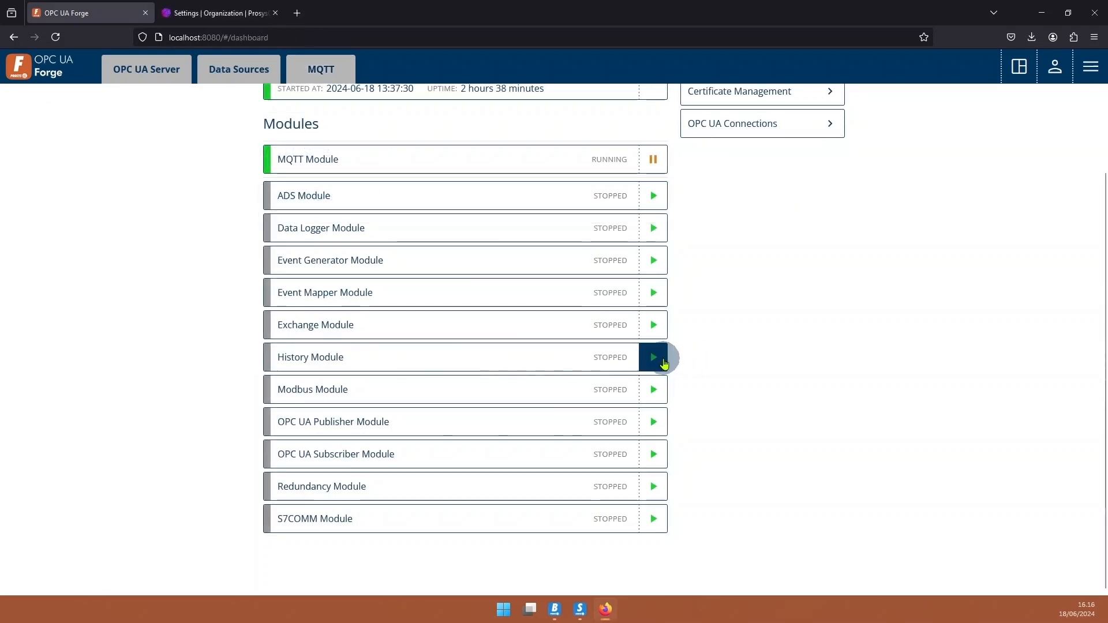
# - Start the History Module in OPC UA Forge and open its storage settings
pyautogui.click(642, 354)
pyautogui.click(321, 68)
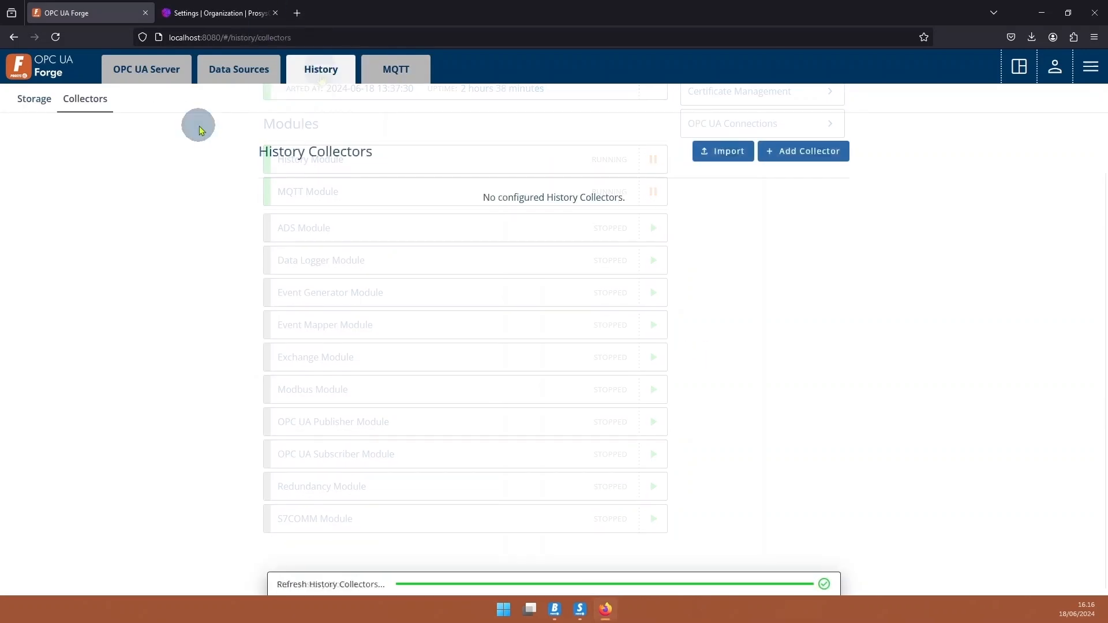
pyautogui.click(30, 106)
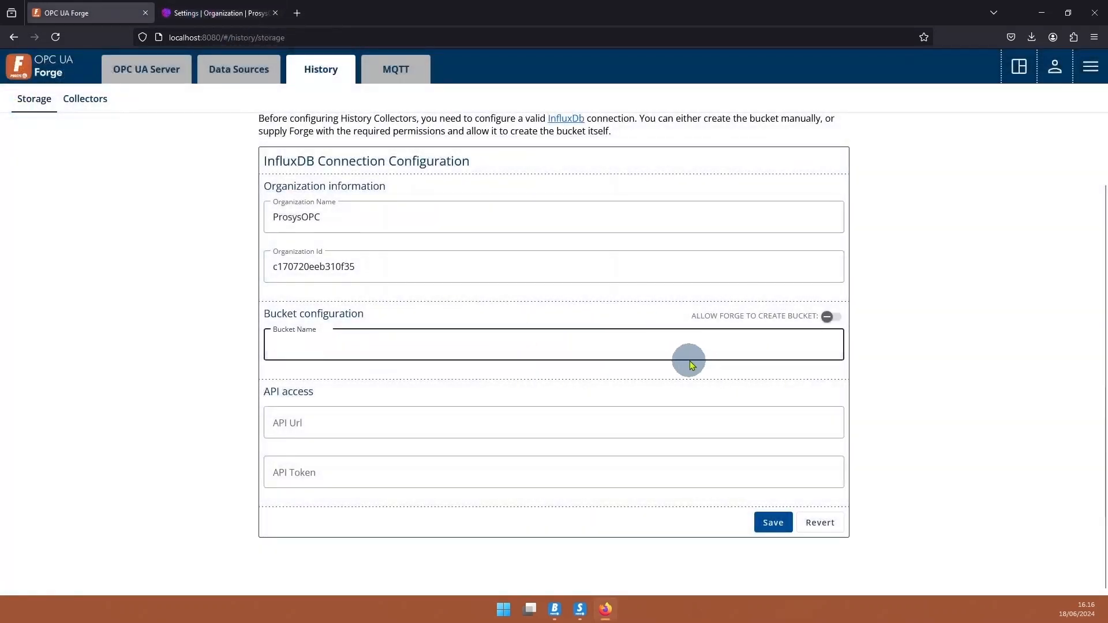
# - Allow Forge to create the bucket in the InfluxDB connection configuration and begin filling in the bucket name
pyautogui.click(830, 317)
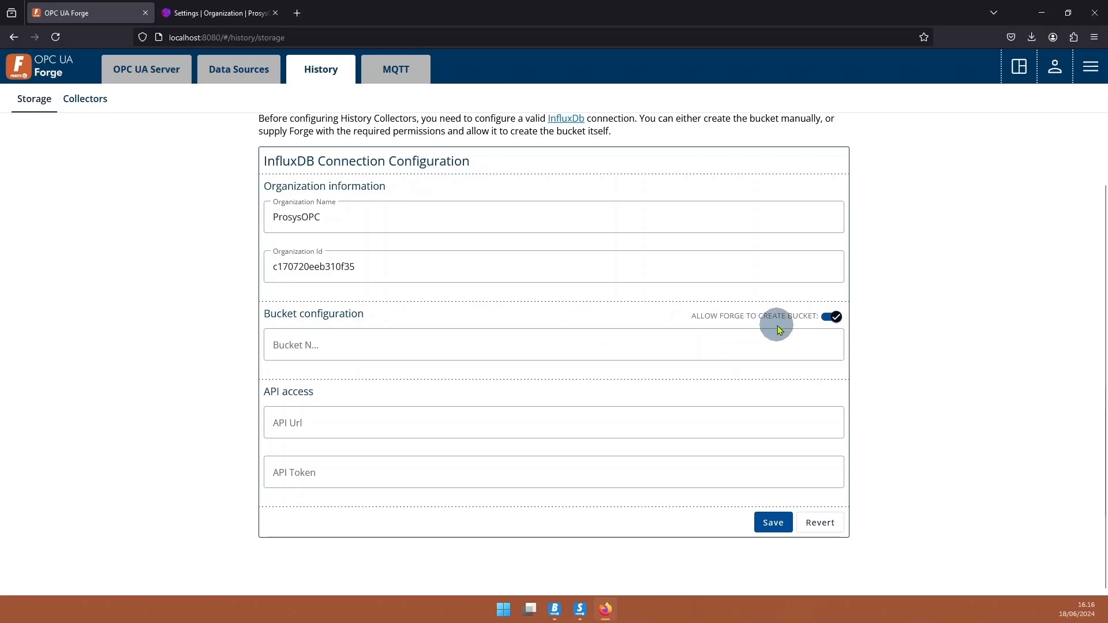
pyautogui.click(365, 348)
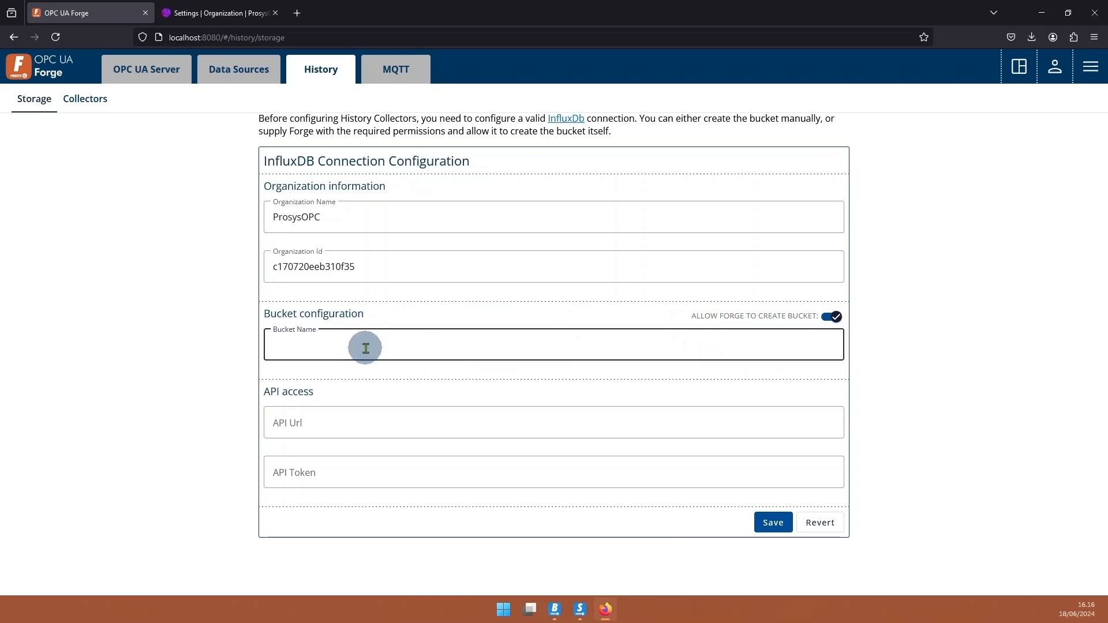